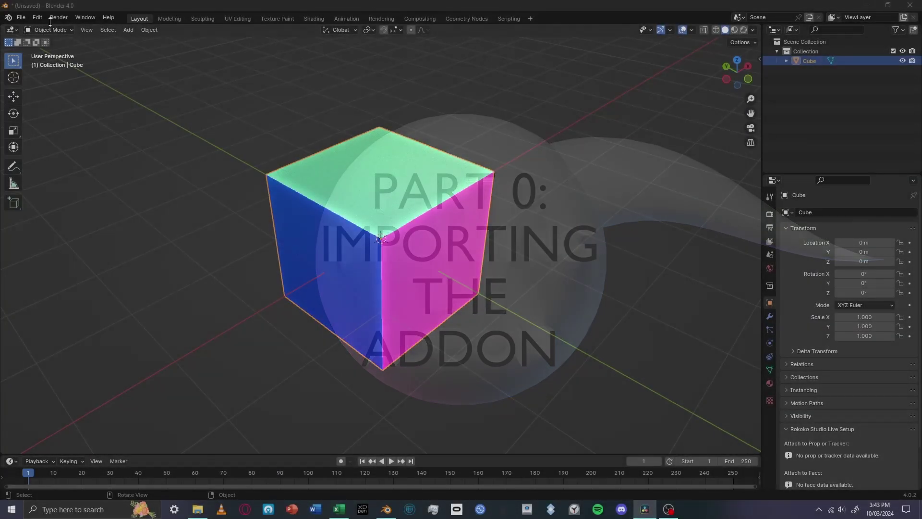
# Open Blender's Preferences window
pyautogui.click(42, 18)
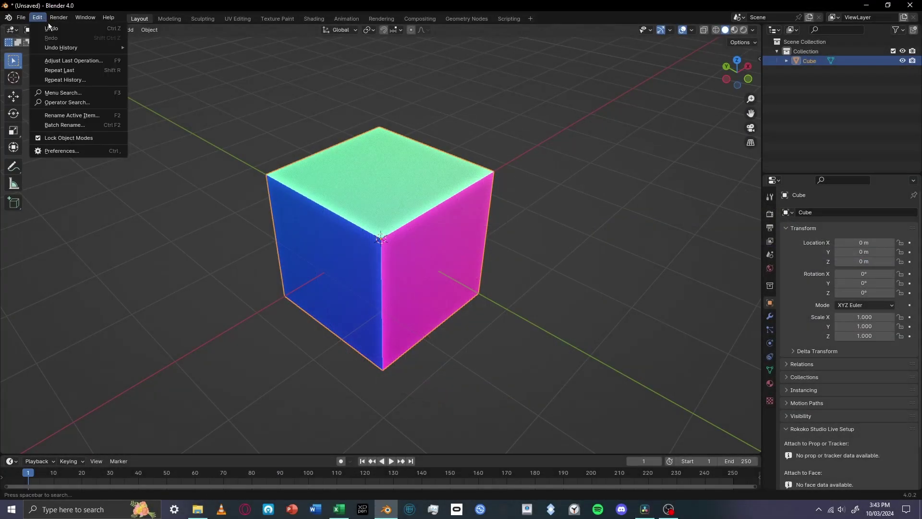
pyautogui.click(86, 151)
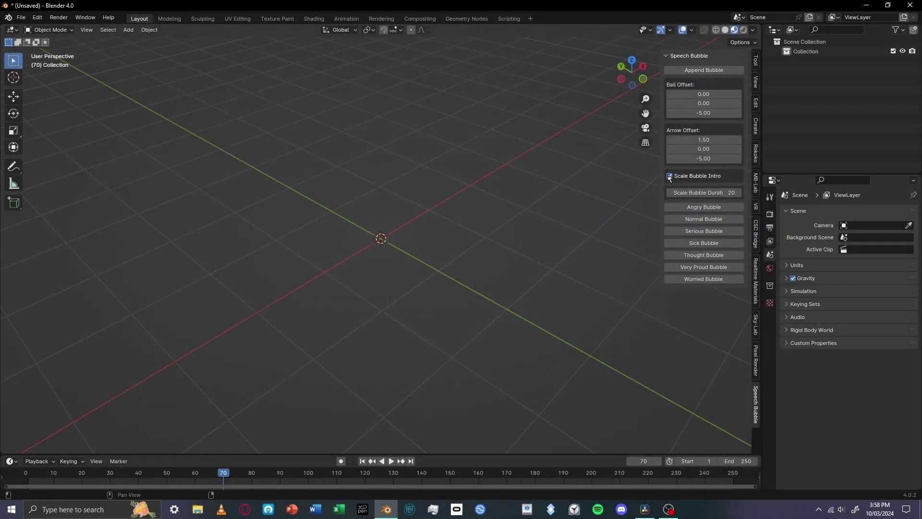
# Append a speech bubble to the empty scene using the Speech Bubble add-on
pyautogui.moveTo(536, 225)
pyautogui.mouseDown(button='middle')
pyautogui.moveTo(517, 200)
pyautogui.moveTo(463, 171)
pyautogui.moveTo(534, 226)
pyautogui.moveTo(524, 220)
pyautogui.mouseUp(button='middle')
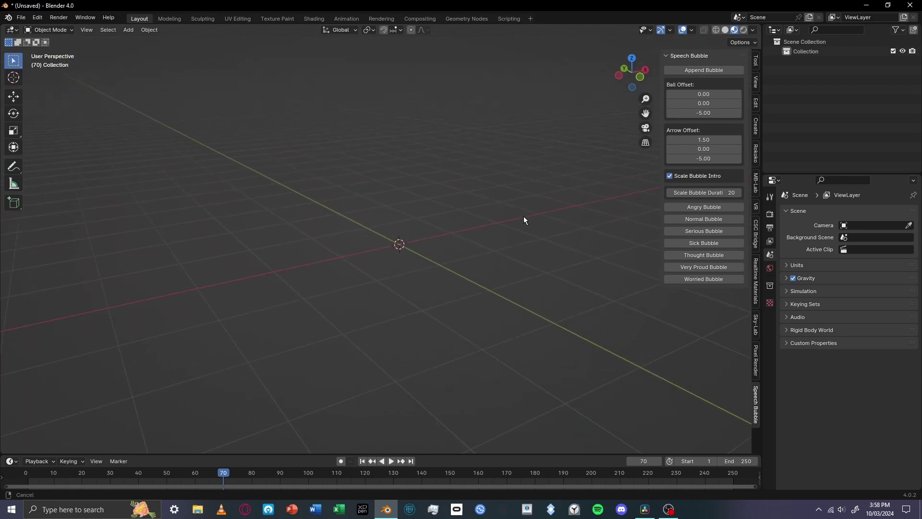
pyautogui.click(703, 71)
pyautogui.scroll(5, 562, 208)
pyautogui.scroll(-3, 575, 263)
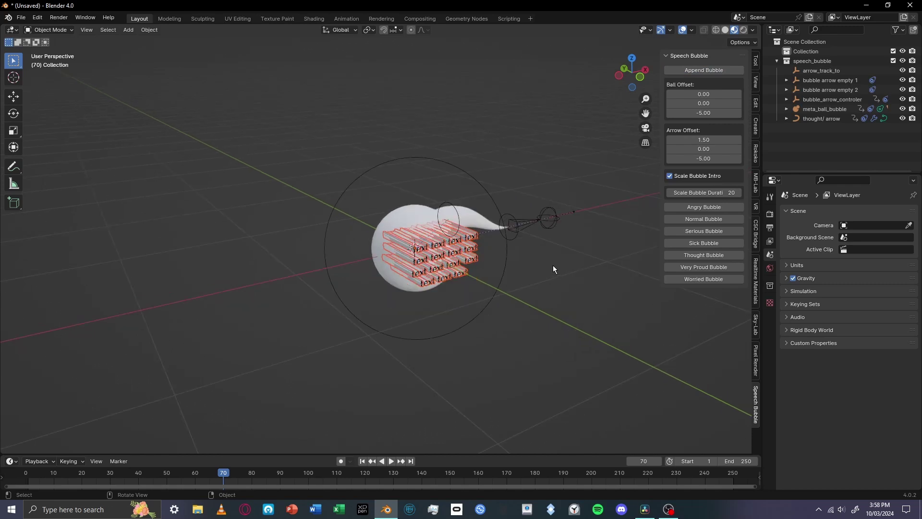
# Delete all the objects of the appended speech bubble
pyautogui.click(505, 253)
pyautogui.press('a')
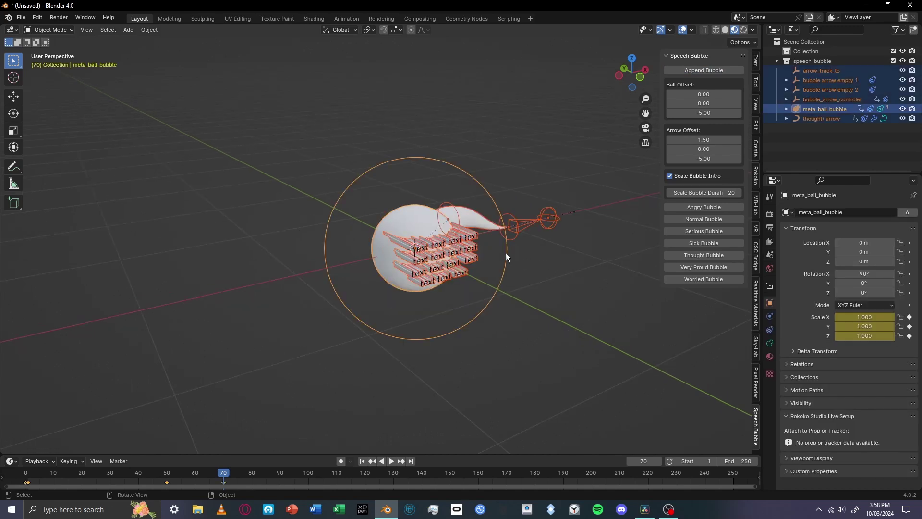
pyautogui.press('Delete')
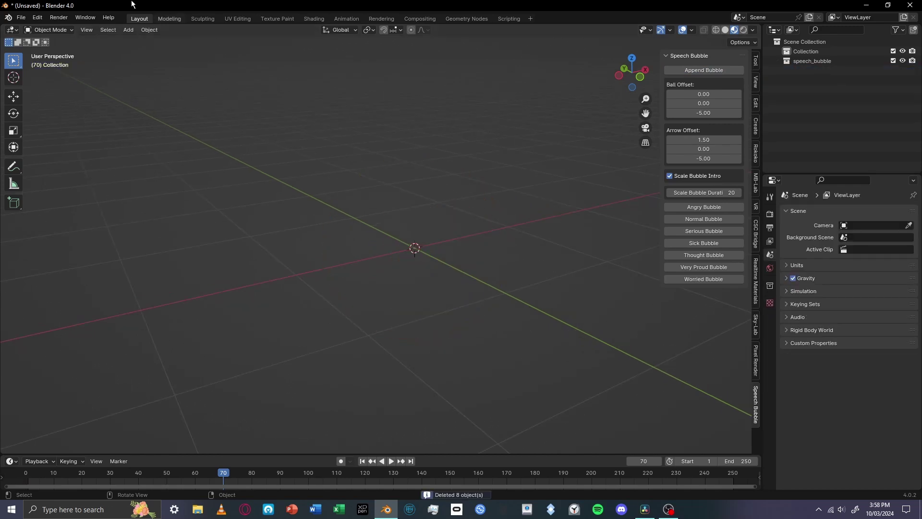
# Add a camera to the scene and append a speech bubble positioned in front of it
pyautogui.click(128, 29)
pyautogui.click(205, 181)
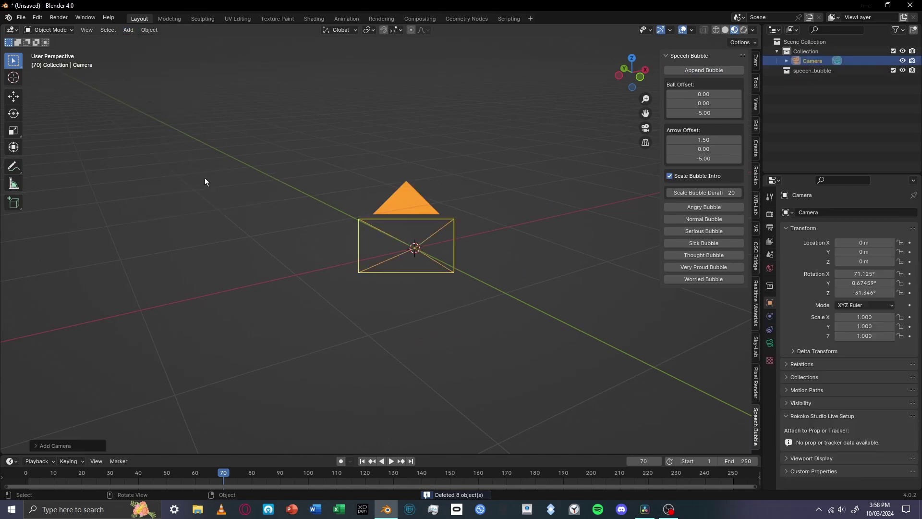
pyautogui.click(703, 70)
pyautogui.moveTo(468, 242); pyautogui.dragTo(620, 139, button='middle')
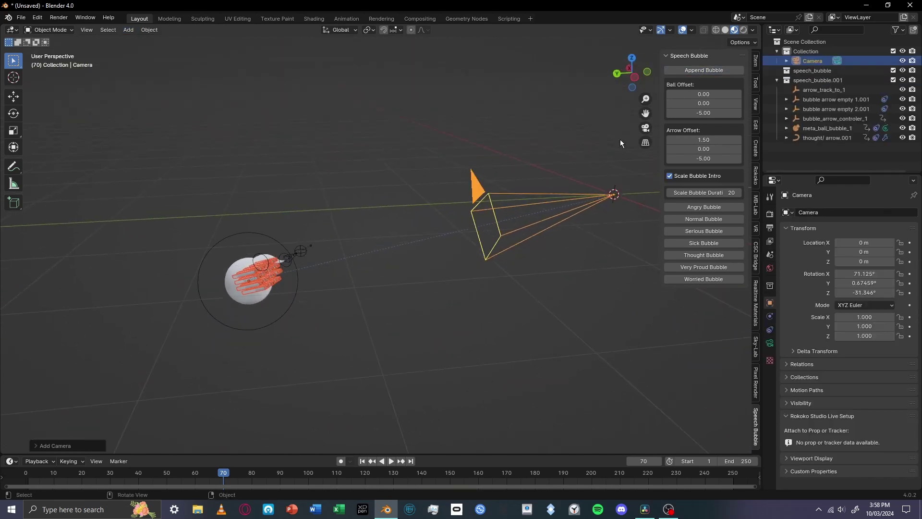
# Move the camera away to one side and back again to test how the speech bubble relates to it
pyautogui.click(646, 129)
pyautogui.scroll(-5, 578, 171)
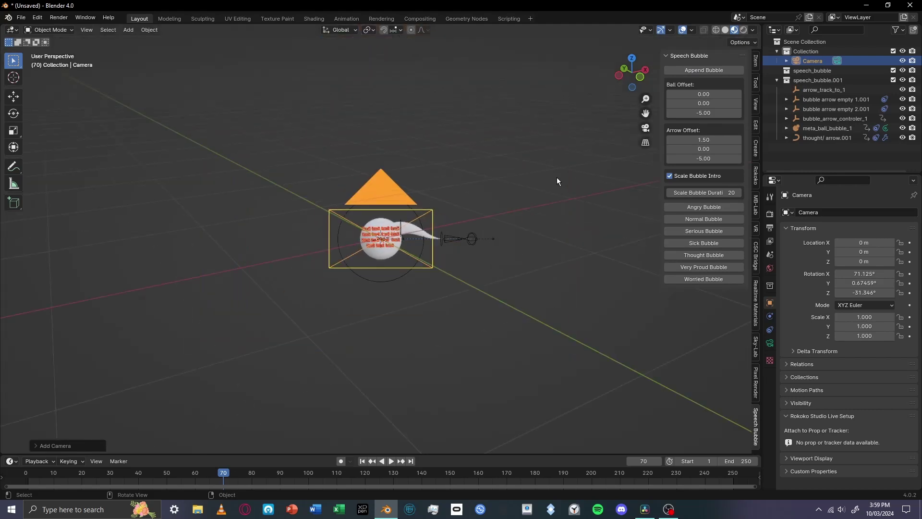
pyautogui.click(431, 268)
pyautogui.click(431, 268)
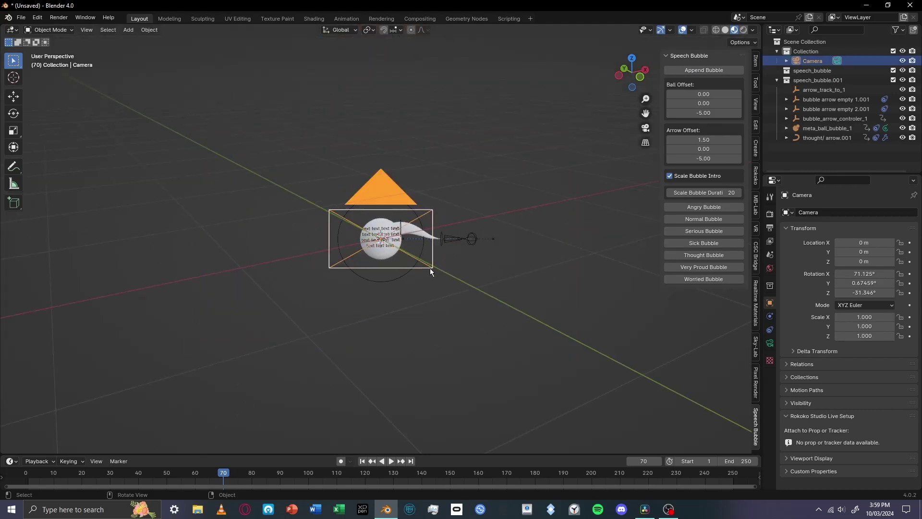
pyautogui.press('g')
pyautogui.click(279, 313)
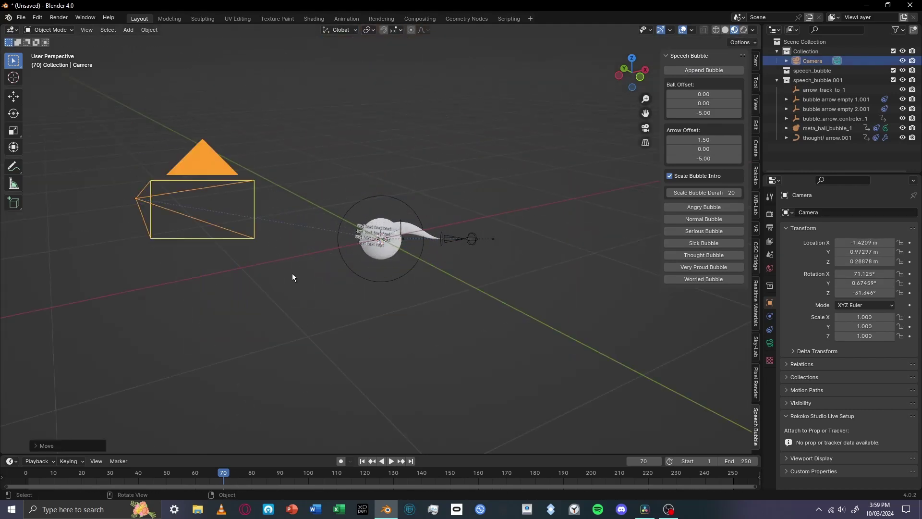
pyautogui.press('g')
pyautogui.click(520, 289)
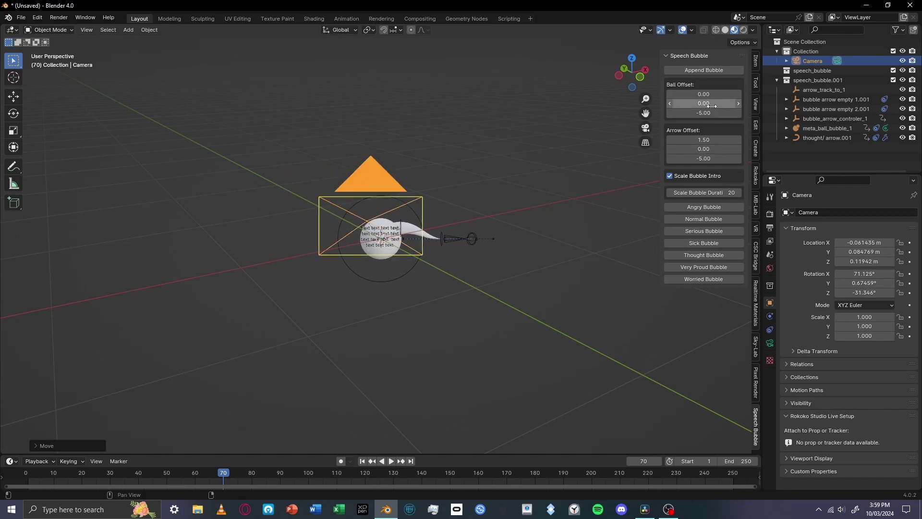
# View the scene through the camera, undo its last move and reset its location to the origin
pyautogui.click(646, 133)
pyautogui.hotkey('ctrl', 'z')
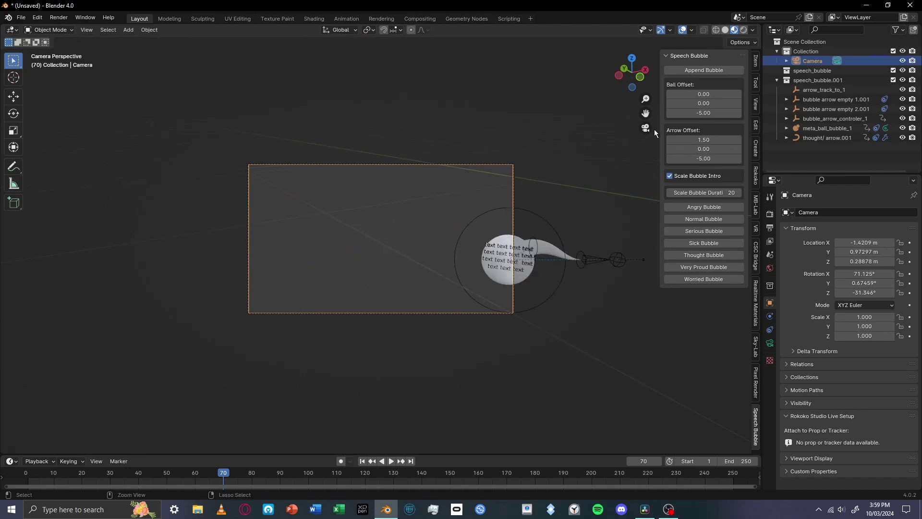
pyautogui.hotkey('alt', 'g')
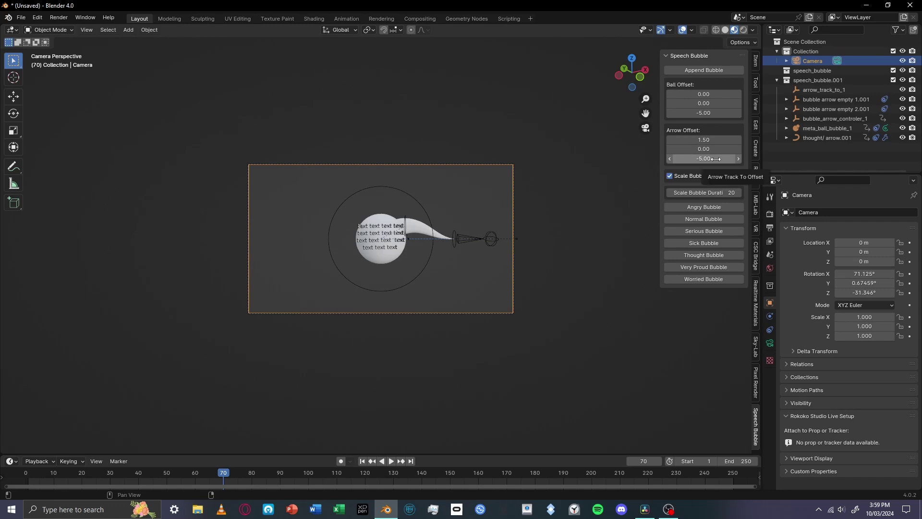
# Select the bubble's meta ball and scrub the timeline between frames 54 and 71 to preview its scale-in animation
pyautogui.moveTo(226, 472); pyautogui.dragTo(176, 476)
pyautogui.click(369, 267)
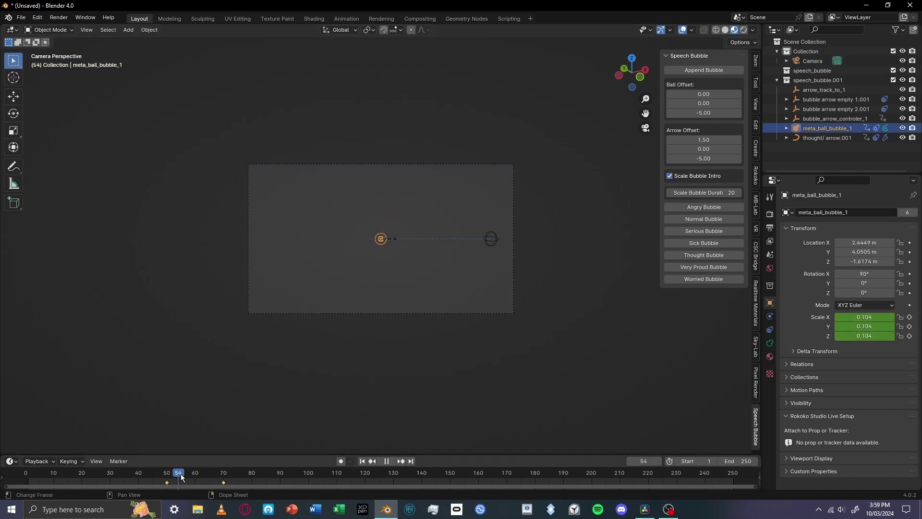
pyautogui.moveTo(181, 477); pyautogui.dragTo(226, 479)
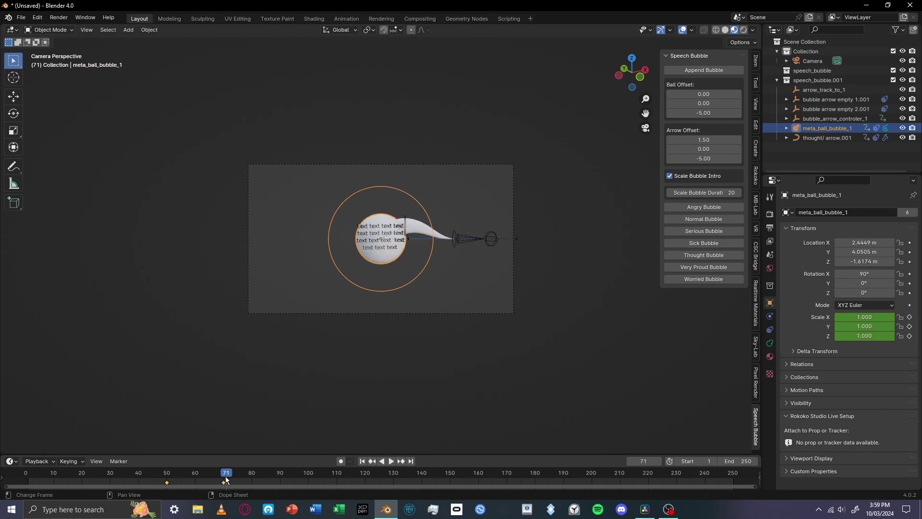
# Move the arrow_track_to_1 sphere slightly farther from the bubble, to about X 3.82 m, Y 3.21 m, Z -1.63 m
pyautogui.scroll(5, 356, 316)
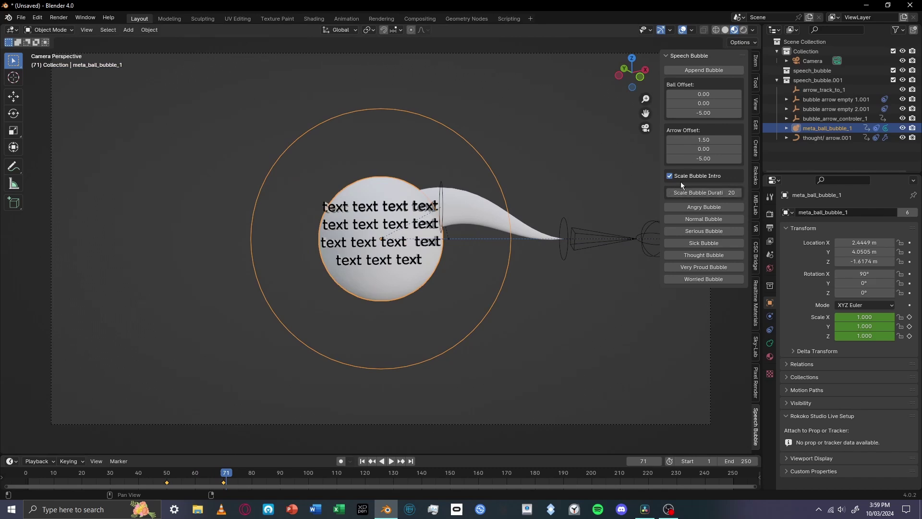
pyautogui.scroll(-2, 586, 228)
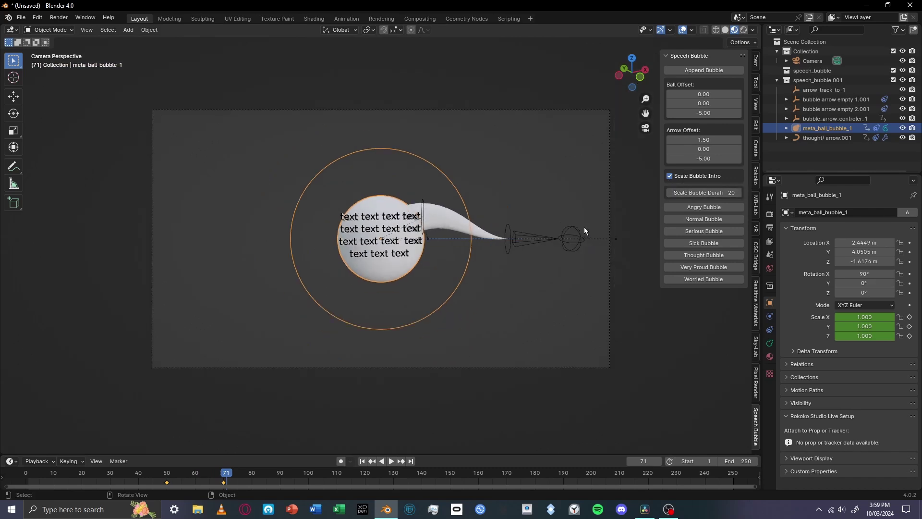
pyautogui.keyDown('shift'); pyautogui.moveTo(584, 227); pyautogui.dragTo(543, 229, button='middle'); pyautogui.keyUp('shift')
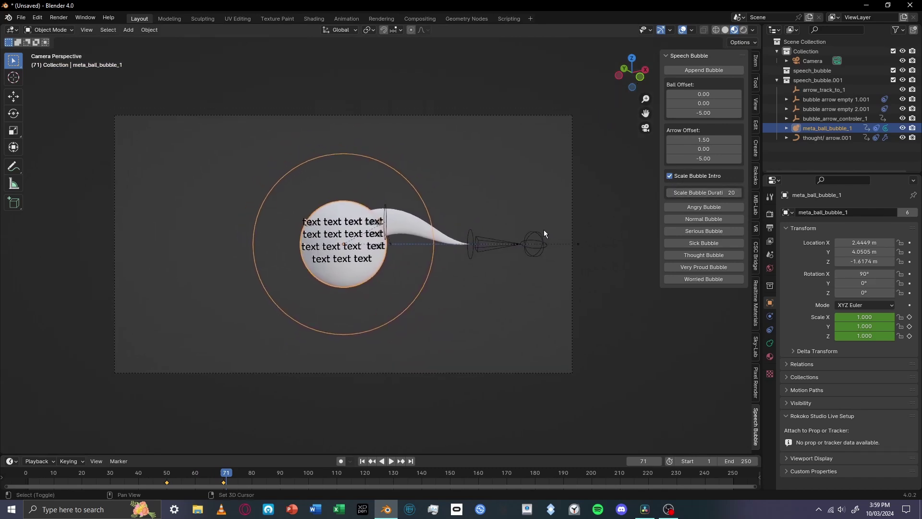
pyautogui.scroll(1, 543, 229)
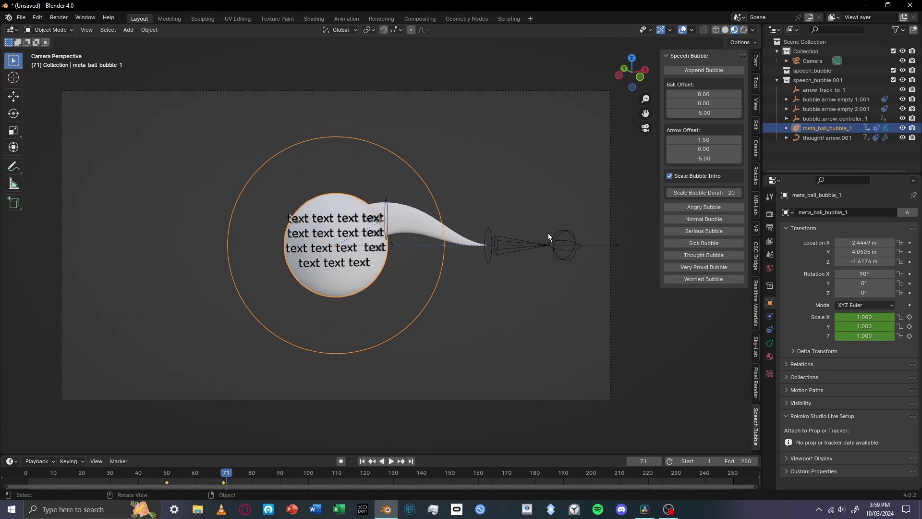
pyautogui.click(565, 245)
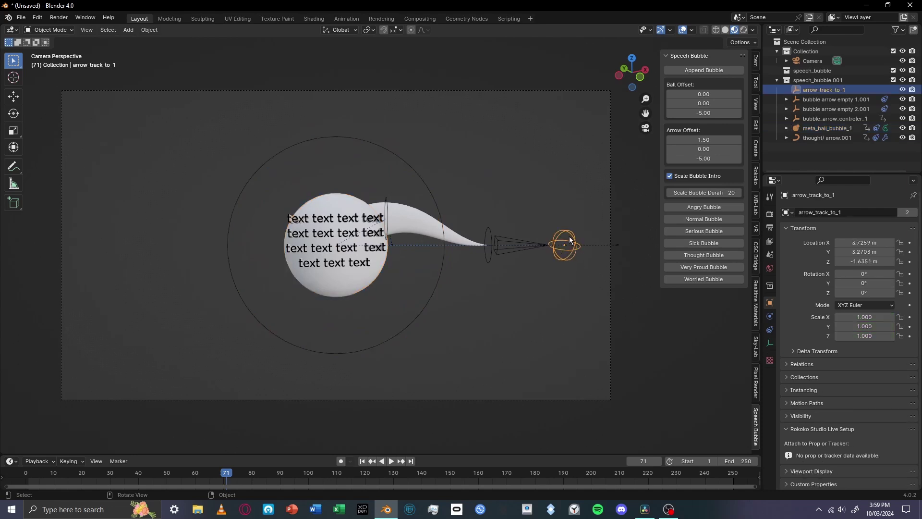
pyautogui.press('g')
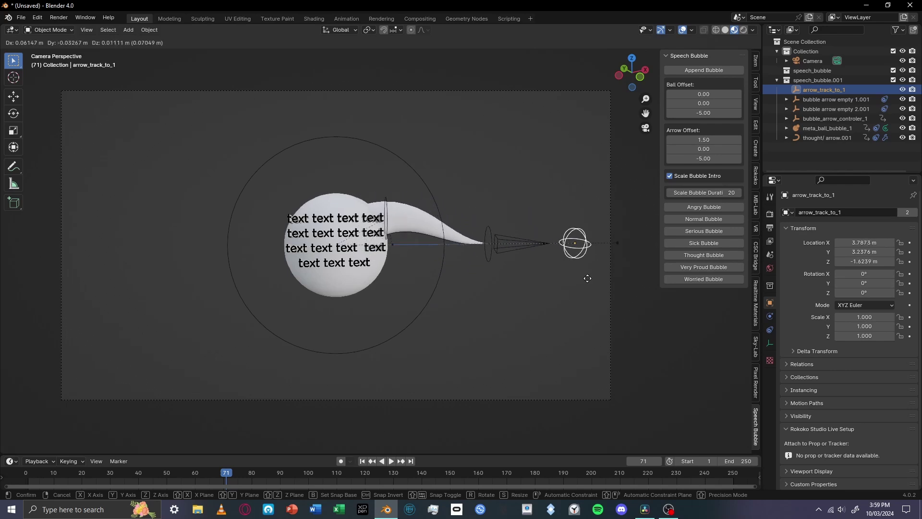
pyautogui.click(591, 276)
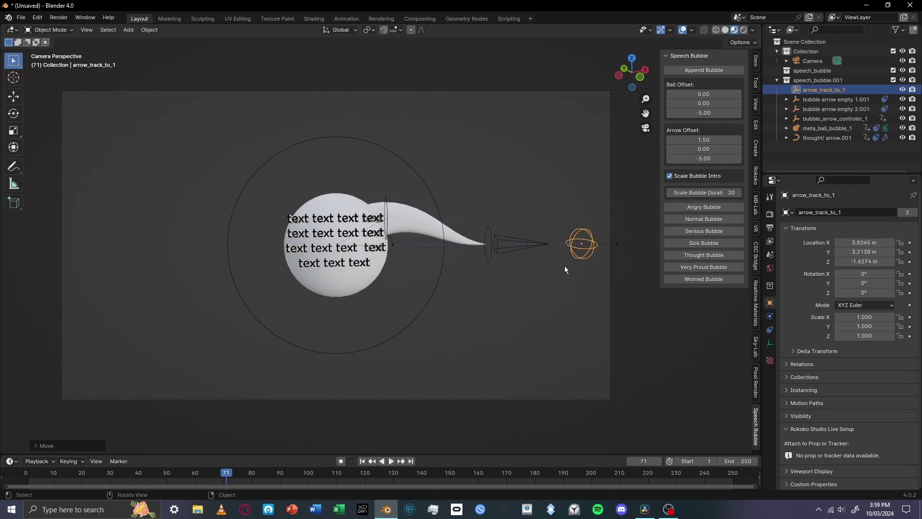
# Hide the cone-shaped bubble_arrow_controler_1 and move the arrow_track_to_1 sphere to about X 3.81 m, Y 3.22 m, Z -1.62 m
pyautogui.click(523, 243)
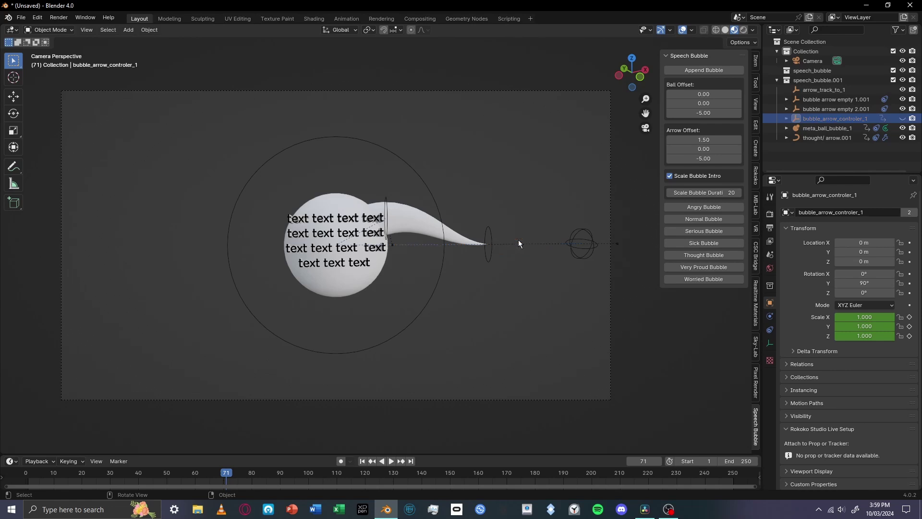
pyautogui.click(572, 239)
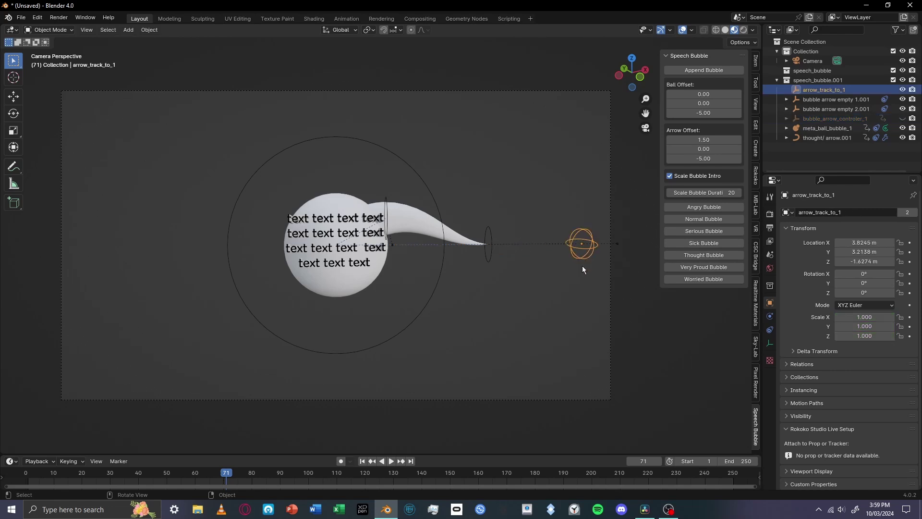
pyautogui.press('g')
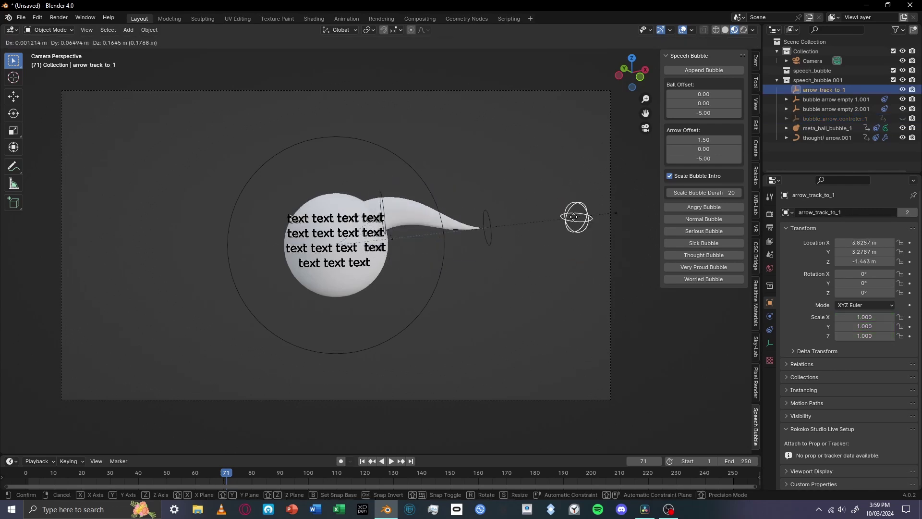
pyautogui.click(582, 279)
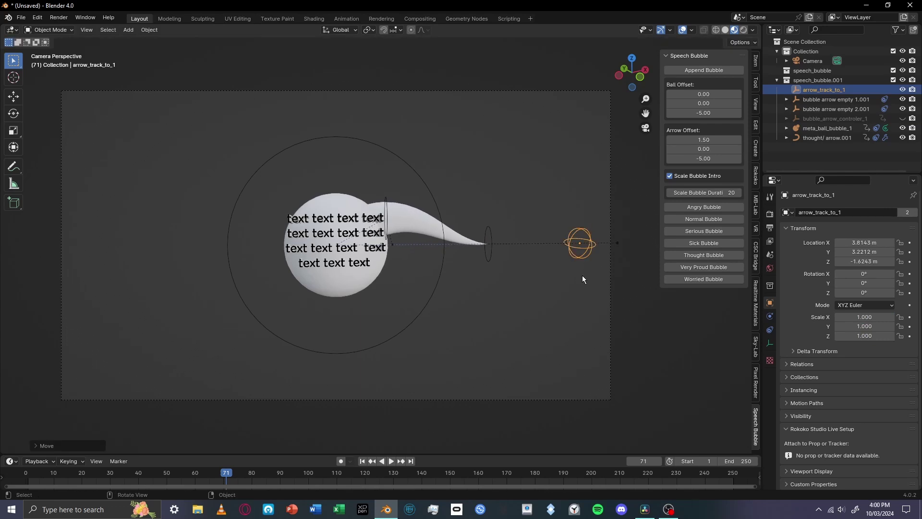
# Bend the bubble's tail by moving bubble arrow empty 2.001 slightly down and bubble arrow empty 1.001 up and outward
pyautogui.click(495, 255)
pyautogui.press('g')
pyautogui.click(503, 282)
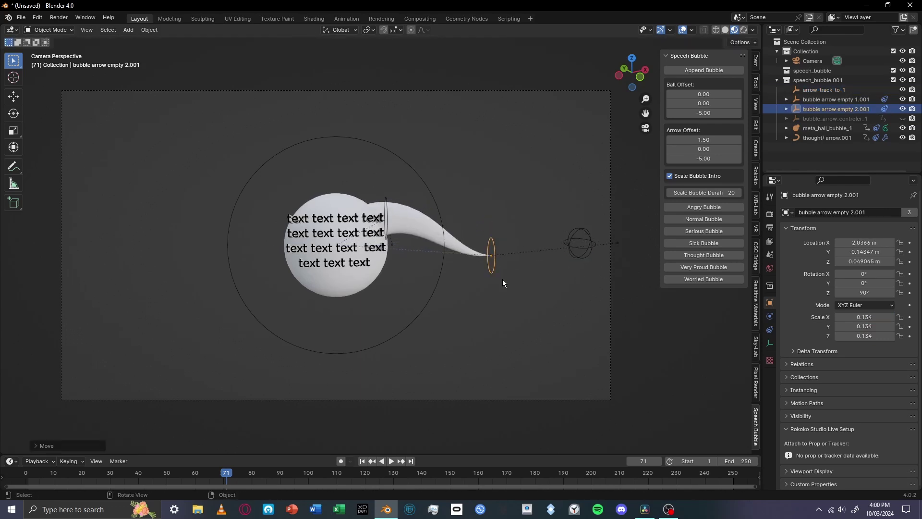
pyautogui.click(388, 198)
pyautogui.press('g')
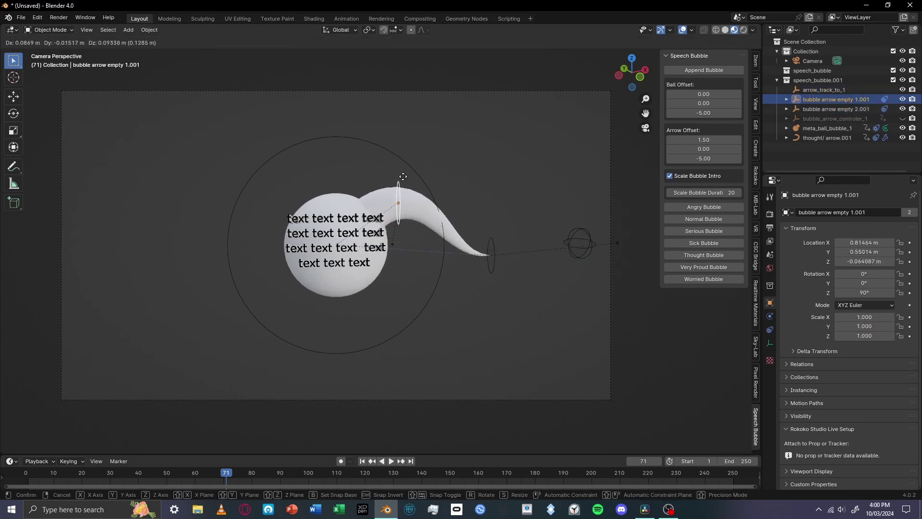
pyautogui.click(401, 183)
# Reposition the arrow_track_to_1 sphere closer to the tail tip and slightly lower, and adjust bubble arrow empty 2.001 at the tip
pyautogui.click(579, 240)
pyautogui.press('g')
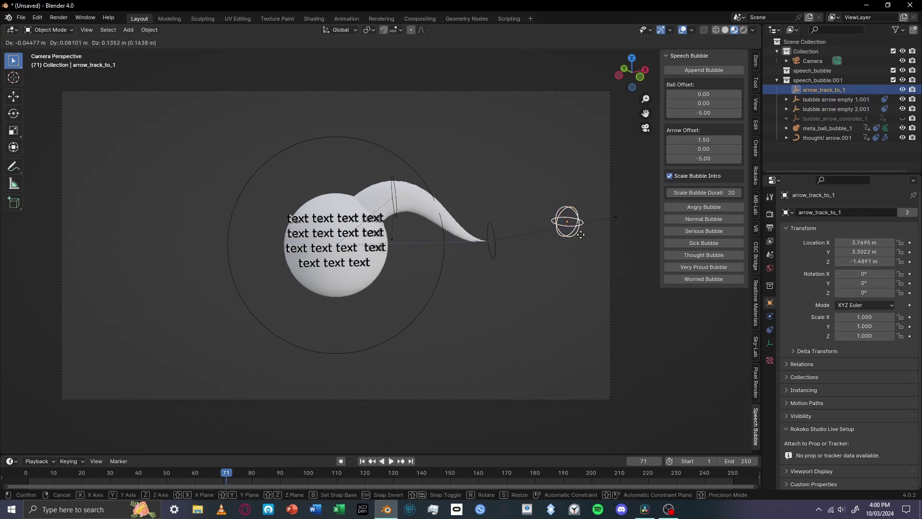
pyautogui.click(565, 280)
pyautogui.click(494, 258)
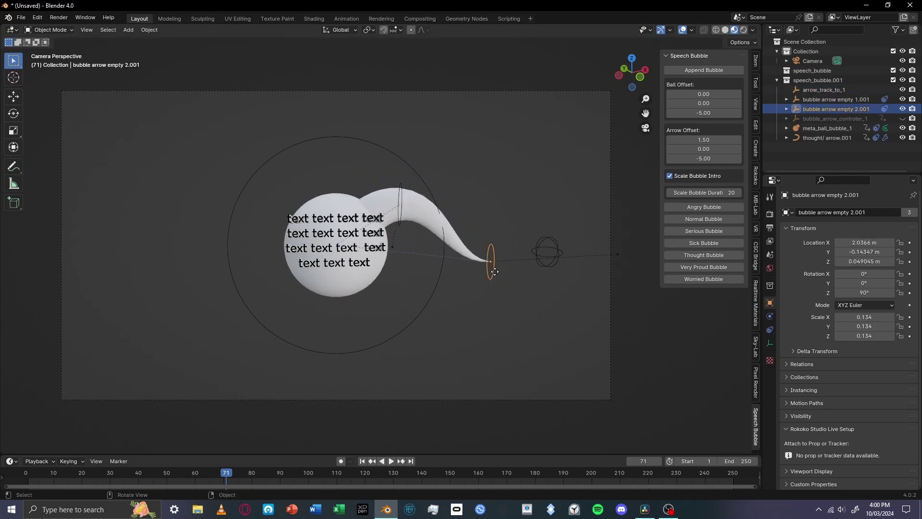
pyautogui.press('g')
pyautogui.click(496, 255)
pyautogui.click(547, 270)
pyautogui.press('g')
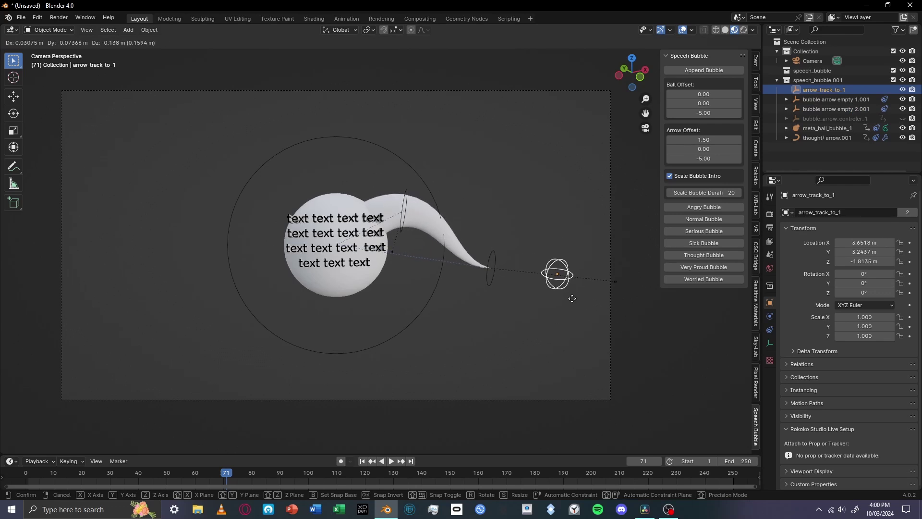
pyautogui.click(553, 283)
# Try scaling the thought/ arrow.001 curve that forms the bubble's tail
pyautogui.click(421, 217)
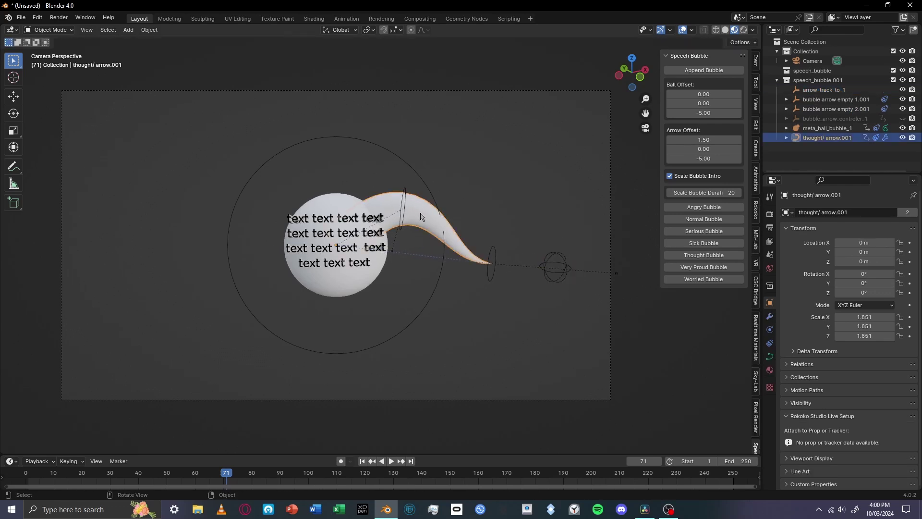
pyautogui.press('s')
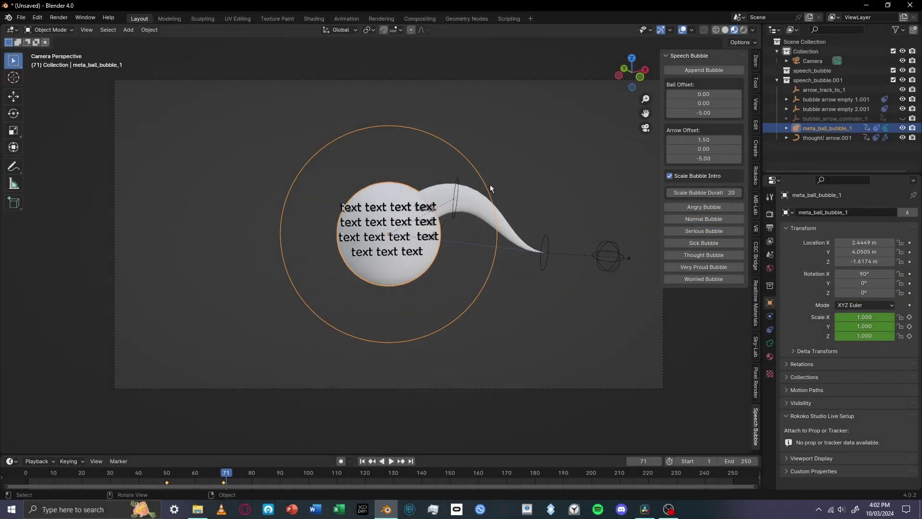
pyautogui.moveTo(497, 179); pyautogui.dragTo(537, 172, button='middle')
pyautogui.scroll(3, 491, 206)
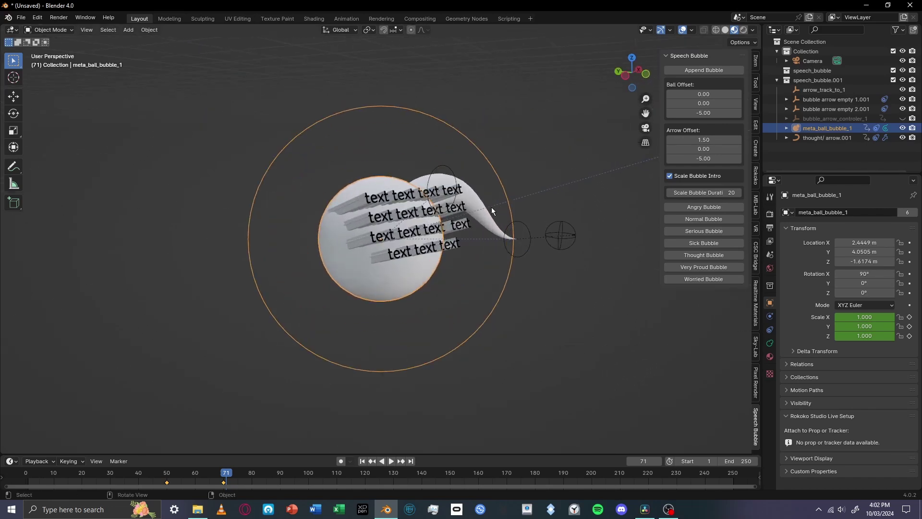
# Look through the scene camera and try moving the meta_ball_bubble_1 circle that carries the bubble and its text
pyautogui.click(410, 271)
pyautogui.moveTo(410, 271); pyautogui.dragTo(420, 204, button='middle')
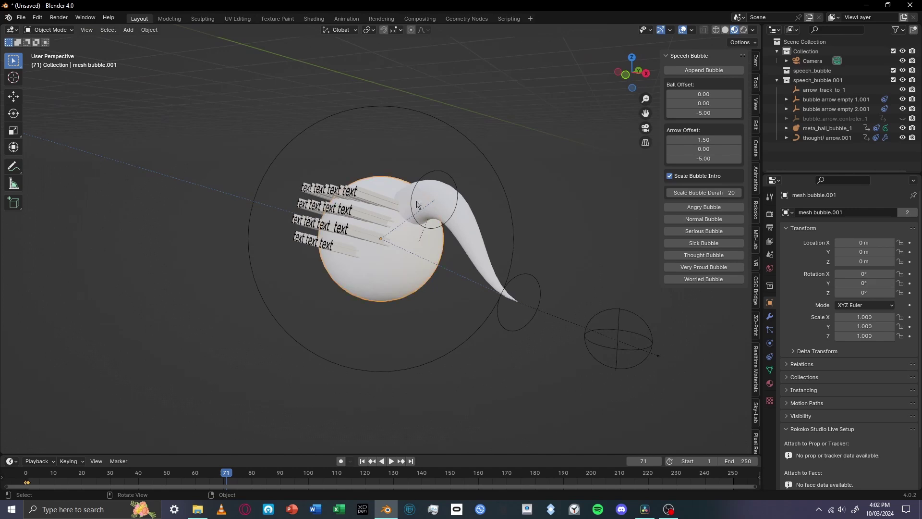
pyautogui.moveTo(417, 204); pyautogui.dragTo(505, 249, button='middle')
pyautogui.click(508, 275)
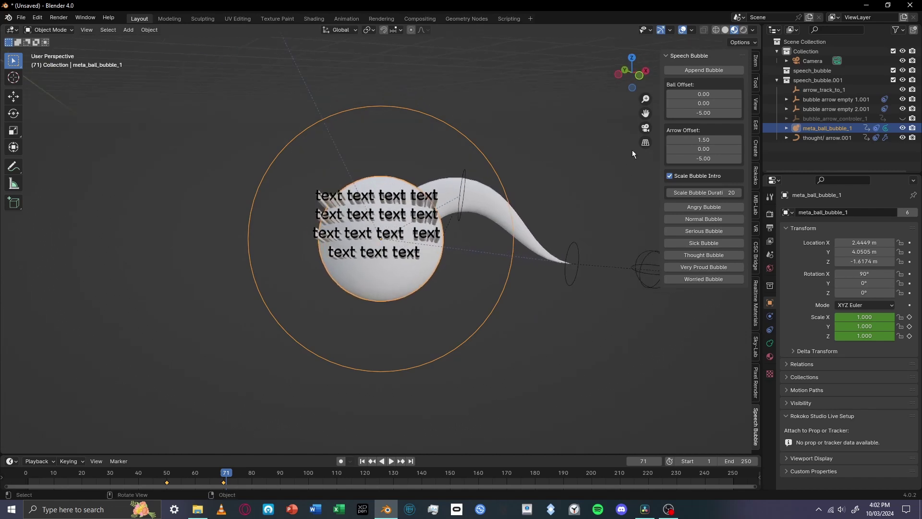
pyautogui.click(644, 130)
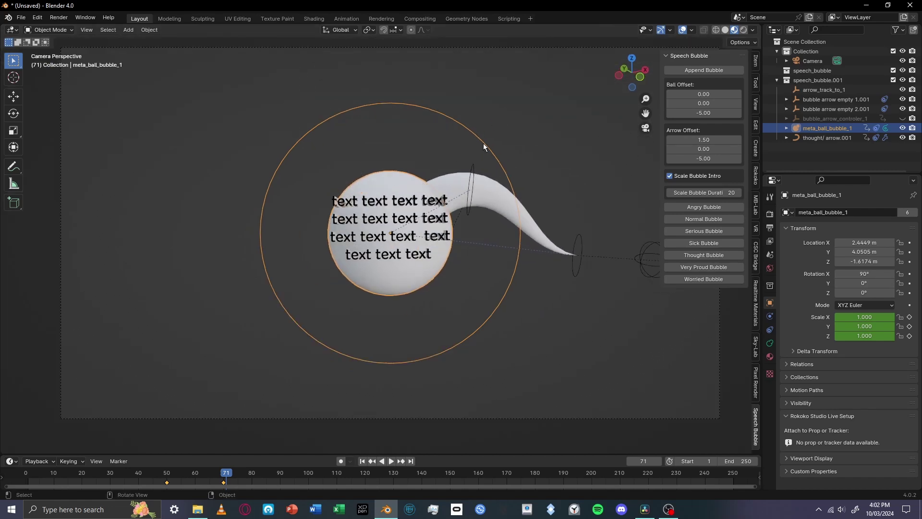
pyautogui.press('g')
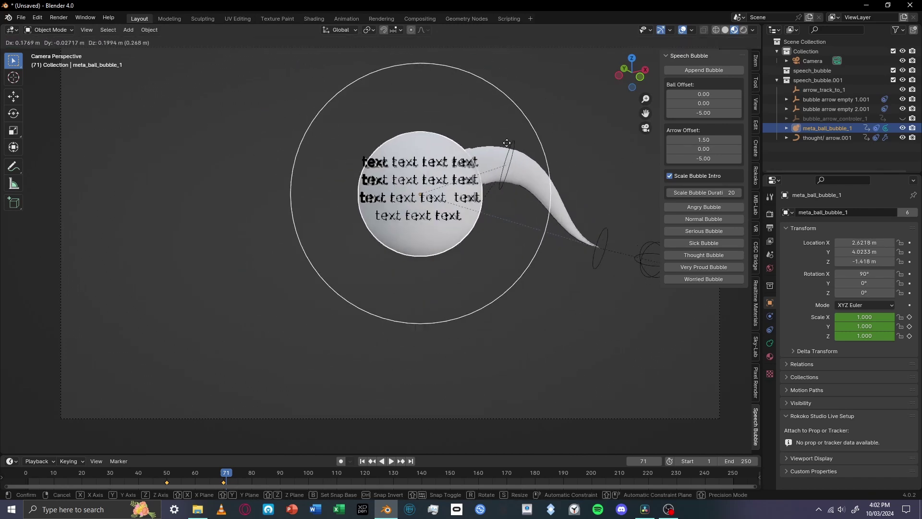
pyautogui.press('Escape')
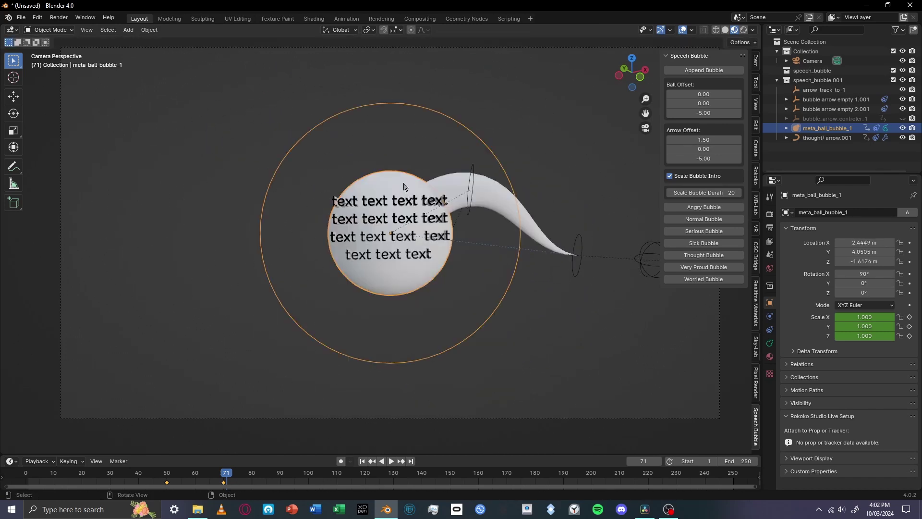
# Select the mesh bubble.001 body and review the settings of its speech bubble geometry nodes modifier
pyautogui.scroll(-2, 478, 145)
pyautogui.scroll(1, 473, 163)
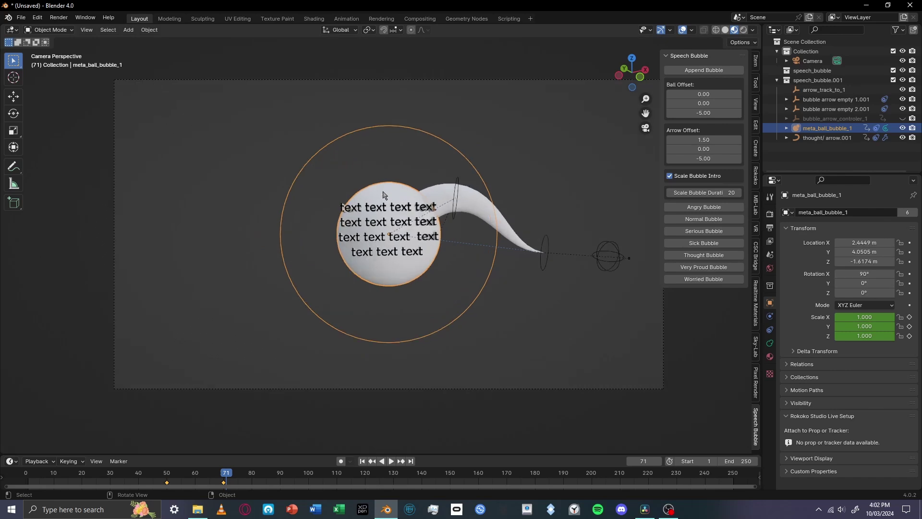
pyautogui.click(383, 195)
pyautogui.click(768, 318)
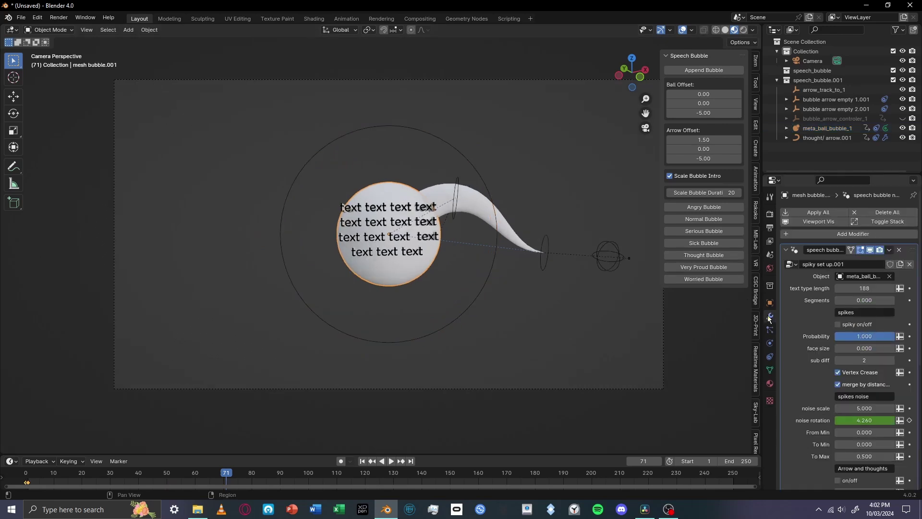
pyautogui.scroll(-10, 804, 284)
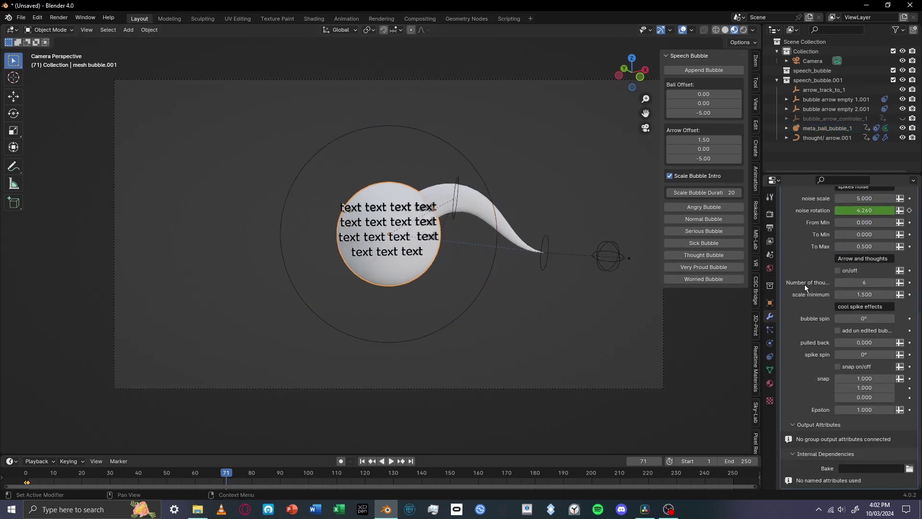
pyautogui.scroll(9, 806, 292)
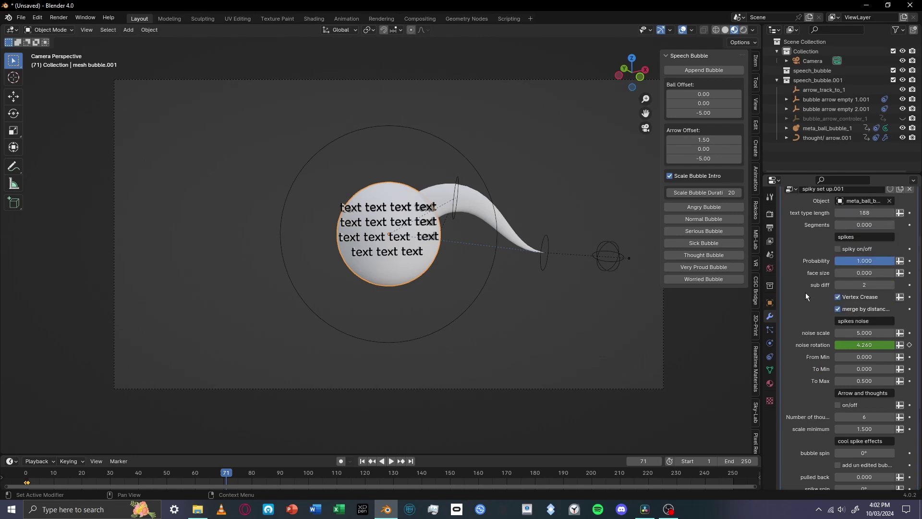
pyautogui.scroll(1, 807, 290)
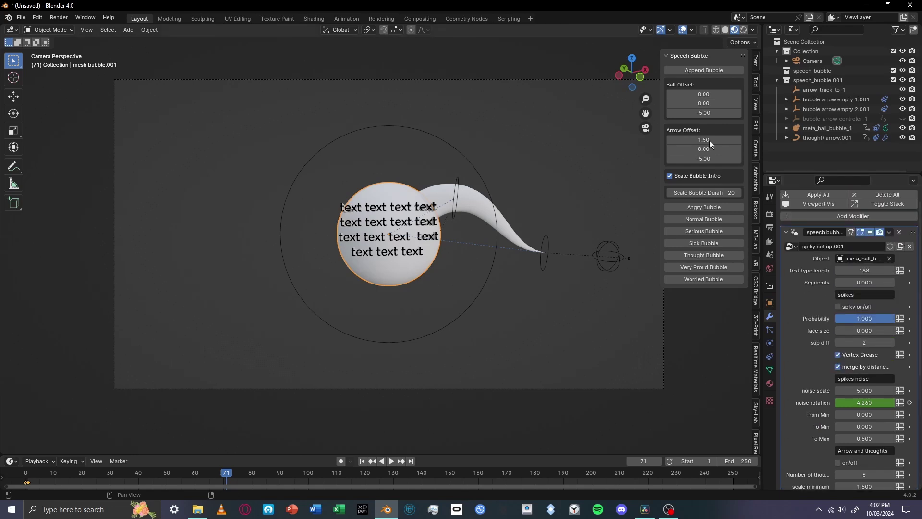
# Try the Angry, Serious and Thought Bubble presets one after another on the selected bubble
pyautogui.click(701, 206)
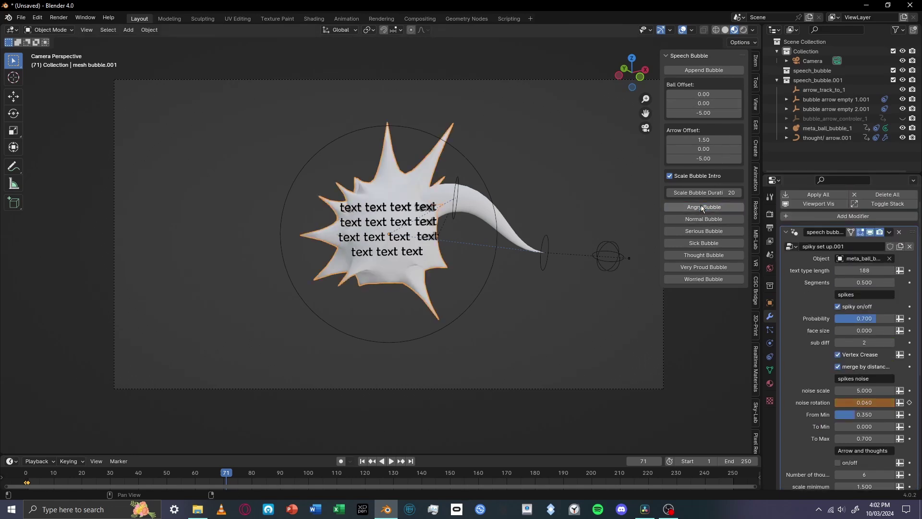
pyautogui.click(703, 231)
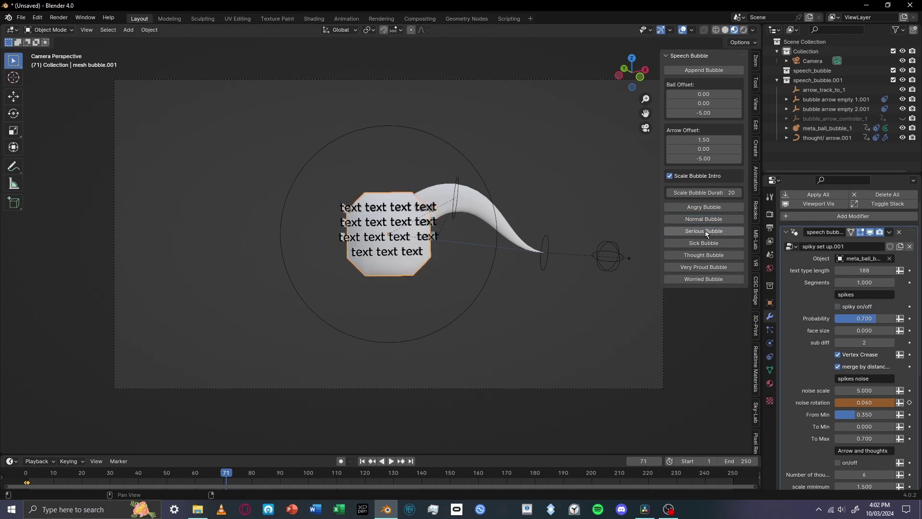
pyautogui.click(708, 254)
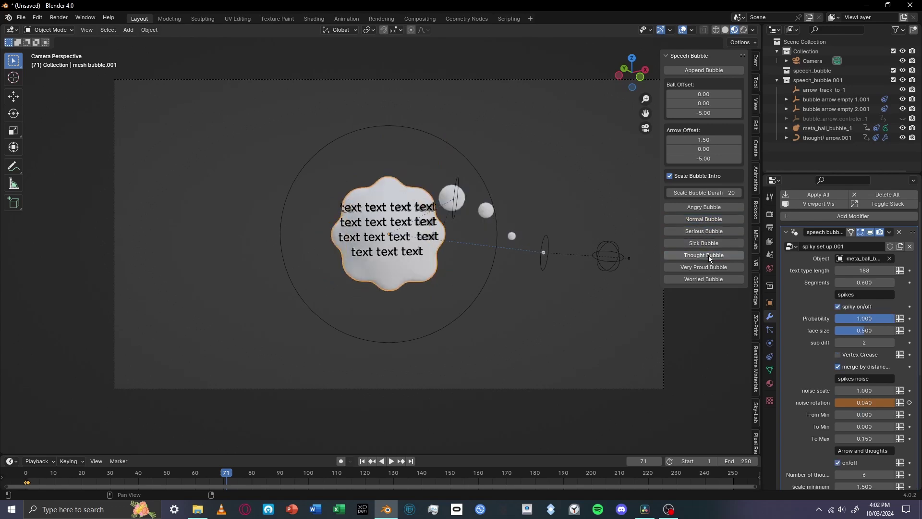
# Play the animation while trying the Very Proud, Worried and Angry Bubble presets
pyautogui.press('space')
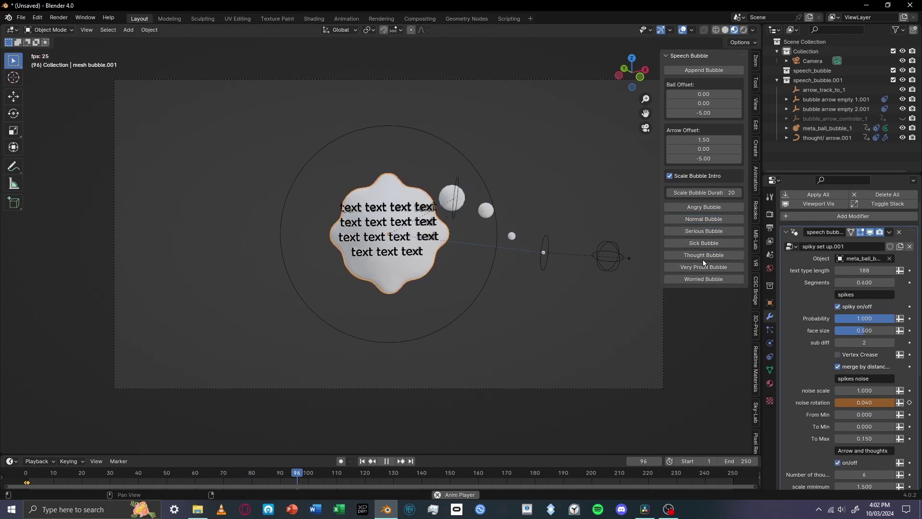
pyautogui.click(702, 266)
pyautogui.click(705, 279)
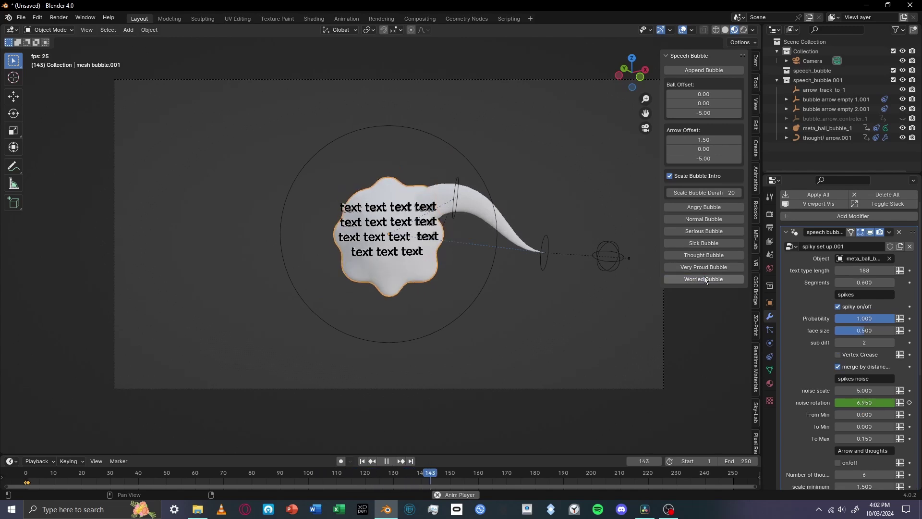
pyautogui.click(710, 208)
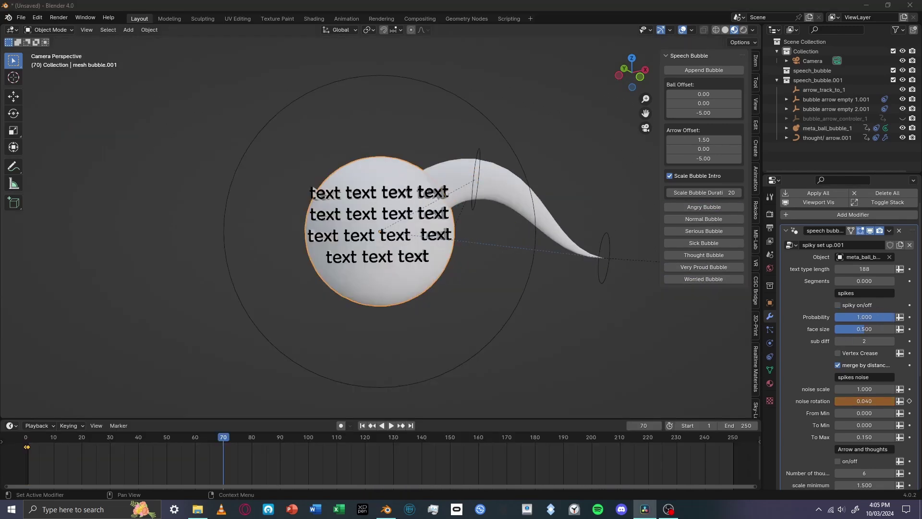
# Apply the Thought Bubble preset and try a Segments value of 0.930 in the bubble's modifier
pyautogui.scroll(2, 823, 279)
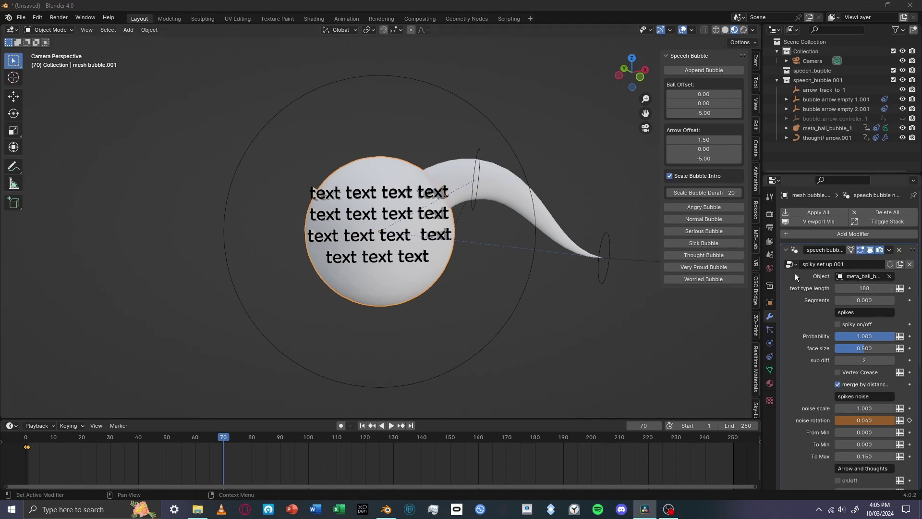
pyautogui.click(722, 255)
pyautogui.scroll(-1, 547, 214)
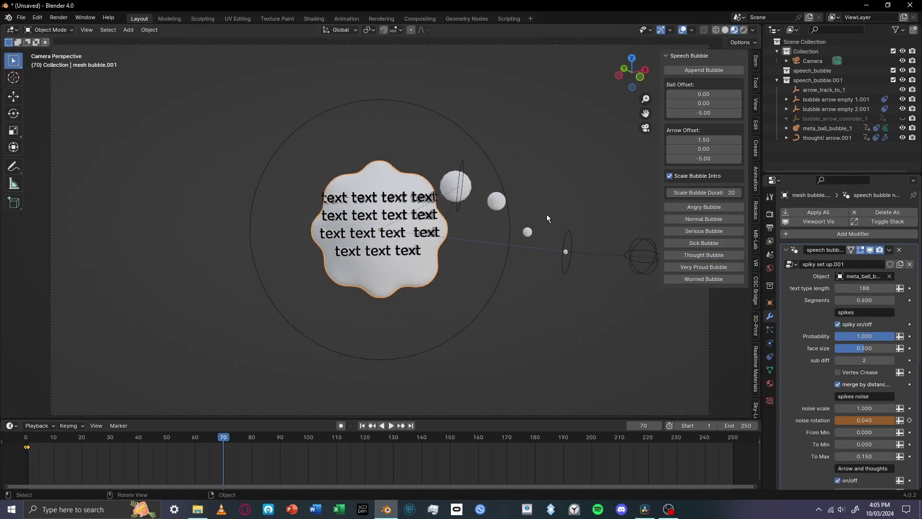
pyautogui.moveTo(852, 301)
pyautogui.mouseDown()
pyautogui.moveTo(864, 301)
pyautogui.moveTo(827, 301)
pyautogui.moveTo(893, 301)
pyautogui.mouseUp()
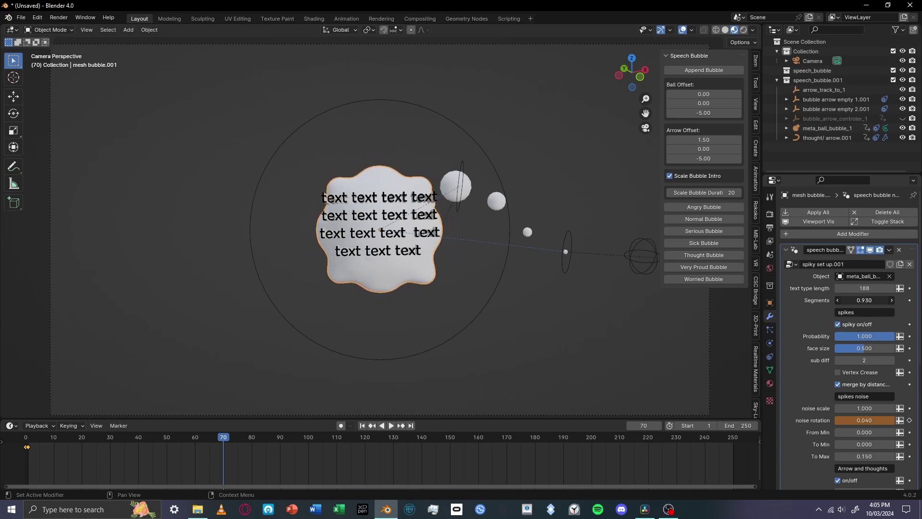
pyautogui.hotkey('ctrl', 'z')
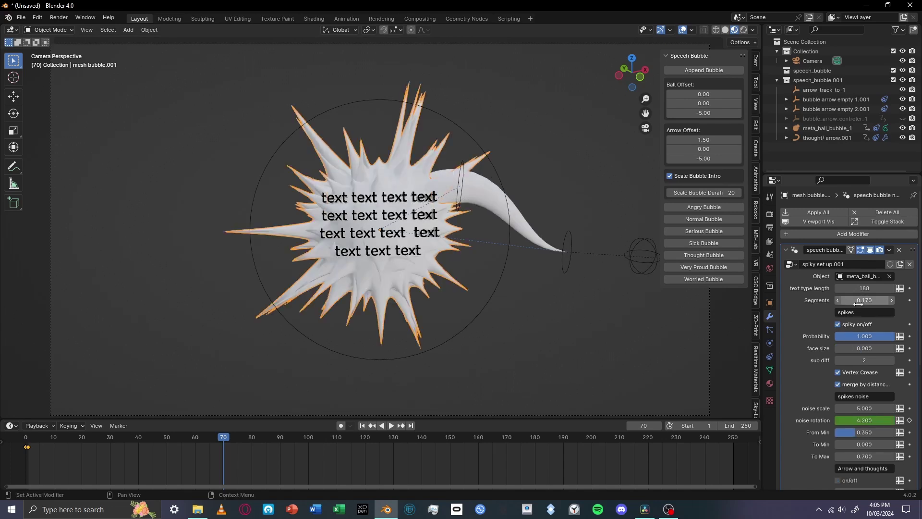
# Reapply the Thought Bubble preset and toggle its spiky option off and on to compare the outline
pyautogui.click(718, 256)
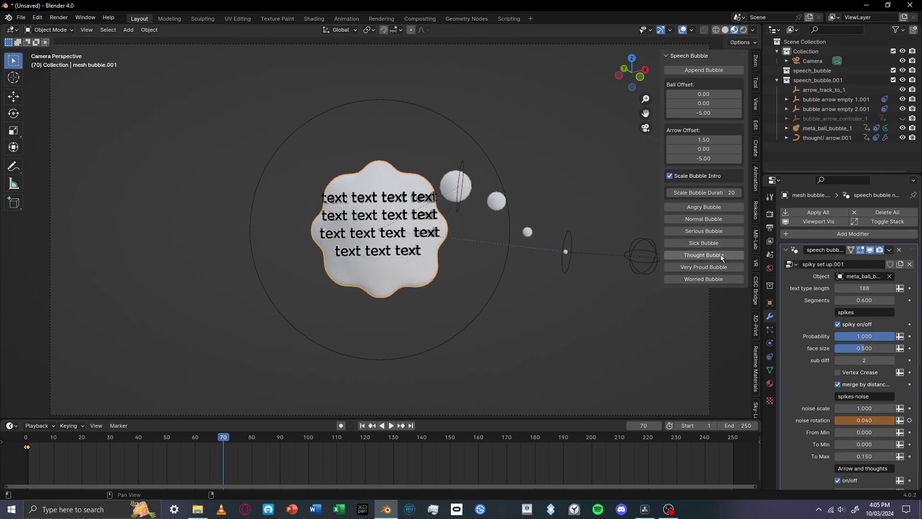
pyautogui.click(838, 324)
pyautogui.click(838, 325)
pyautogui.click(842, 324)
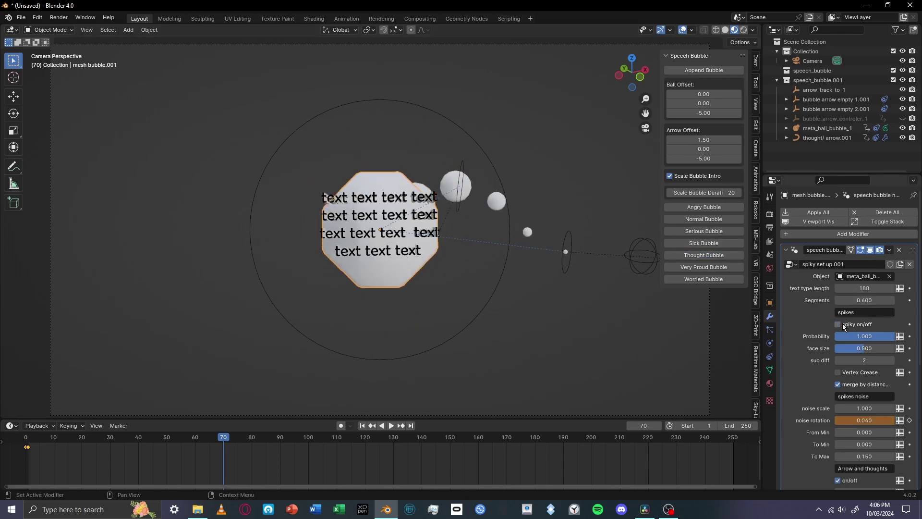
pyautogui.click(842, 324)
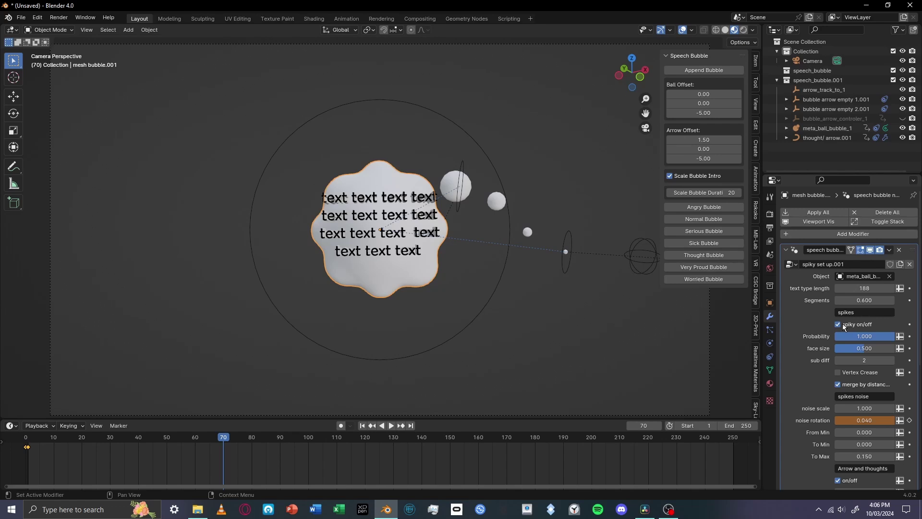
pyautogui.click(838, 325)
pyautogui.click(838, 325)
# Try Vertex Crease with a face size of about 0.547 on the thought bubble, and restore both settings
pyautogui.scroll(-2, 842, 330)
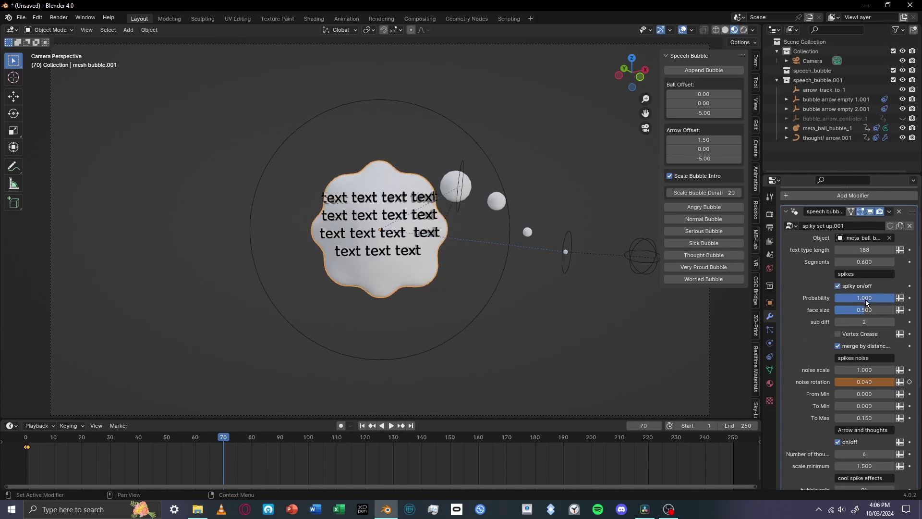
pyautogui.moveTo(864, 298)
pyautogui.mouseDown()
pyautogui.moveTo(805, 297)
pyautogui.moveTo(895, 298)
pyautogui.moveTo(890, 310)
pyautogui.moveTo(860, 310)
pyautogui.moveTo(894, 309)
pyautogui.moveTo(887, 317)
pyautogui.moveTo(856, 312)
pyautogui.moveTo(840, 321)
pyautogui.moveTo(859, 321)
pyautogui.mouseUp()
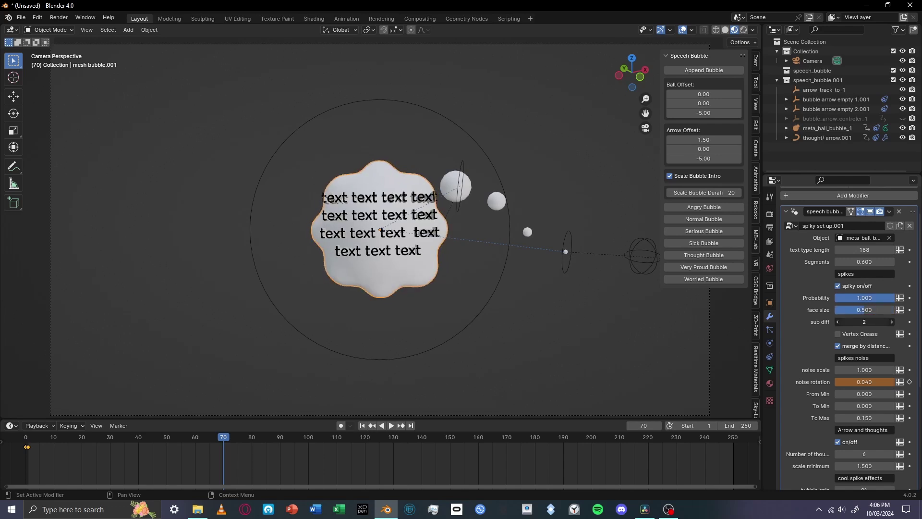
pyautogui.click(855, 335)
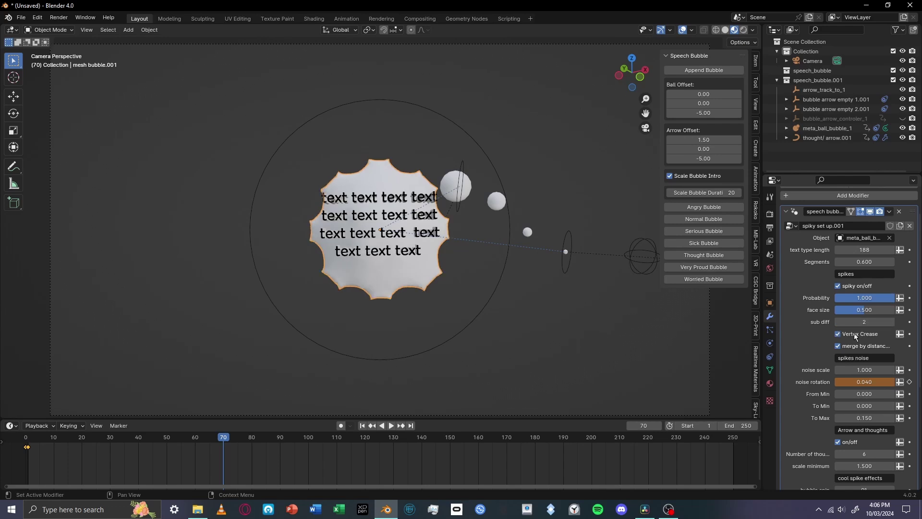
pyautogui.moveTo(863, 311); pyautogui.dragTo(848, 311)
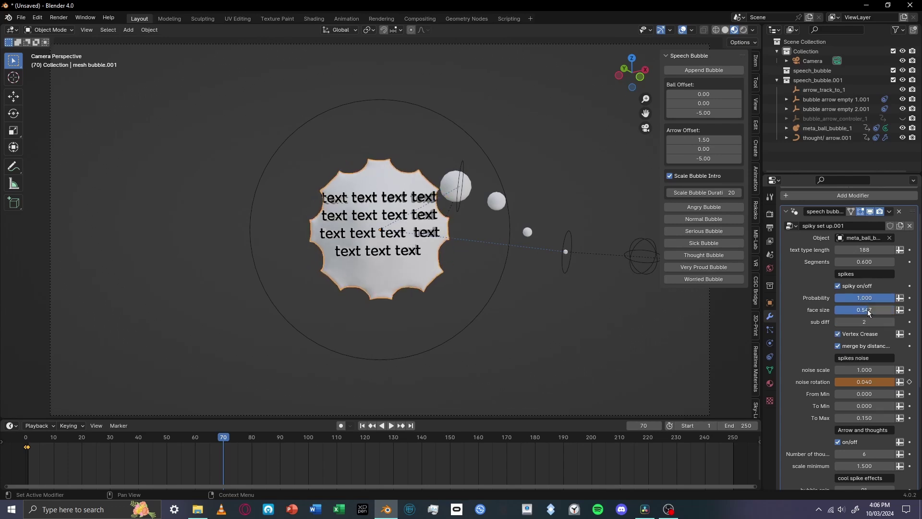
pyautogui.press('BackSpace')
pyautogui.click(862, 336)
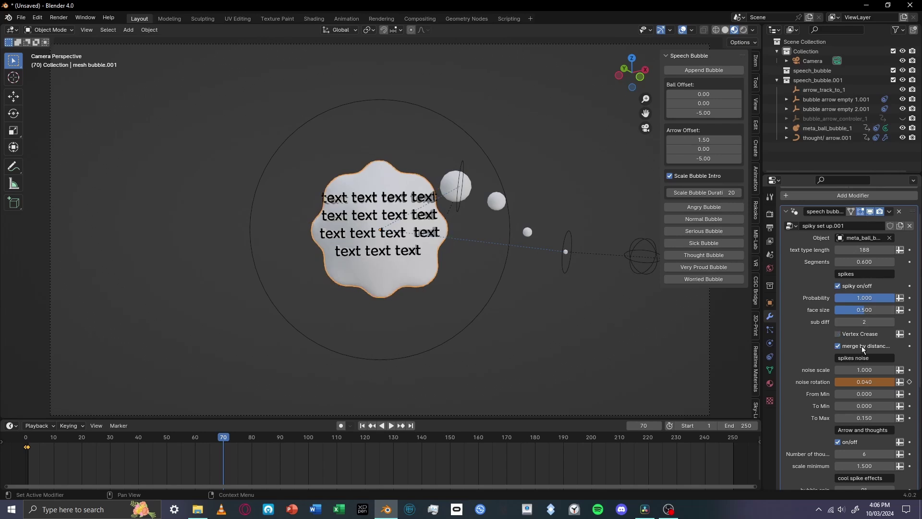
# Switch merge by distance off and back on to compare the bubble's spikes
pyautogui.click(859, 345)
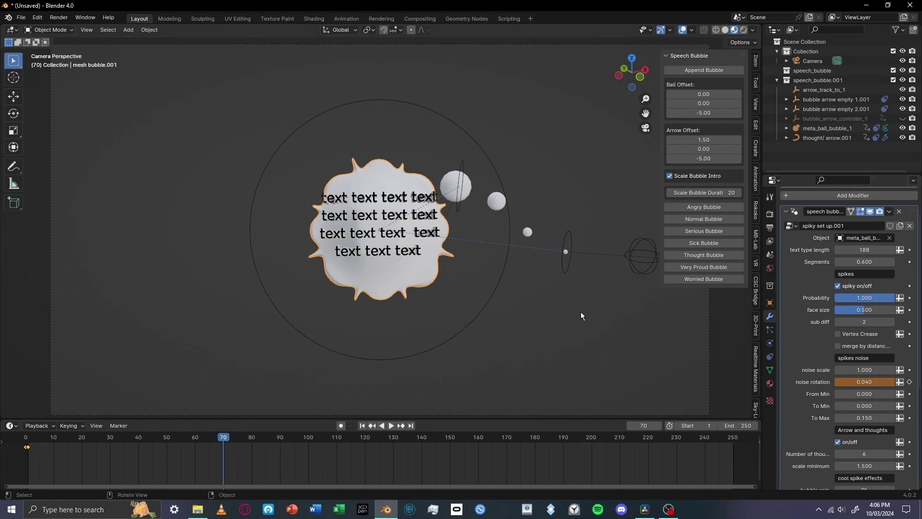
pyautogui.click(849, 347)
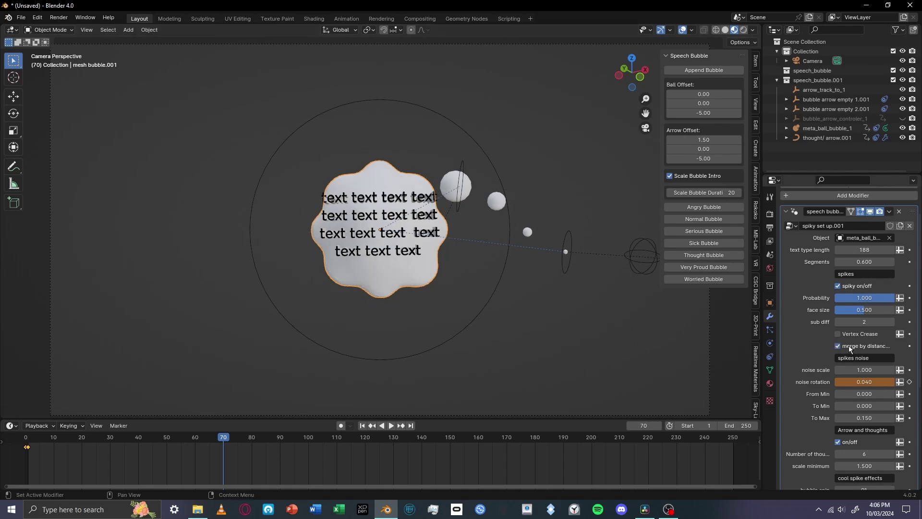
# Apply the Angry Bubble preset and set the noise scale in its spikes noise settings to 0.540
pyautogui.scroll(-1, 819, 332)
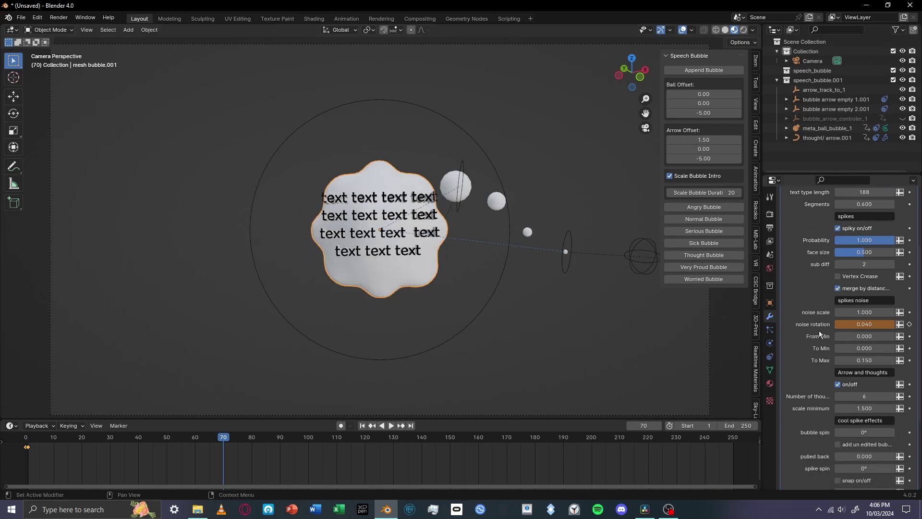
pyautogui.scroll(-3, 819, 331)
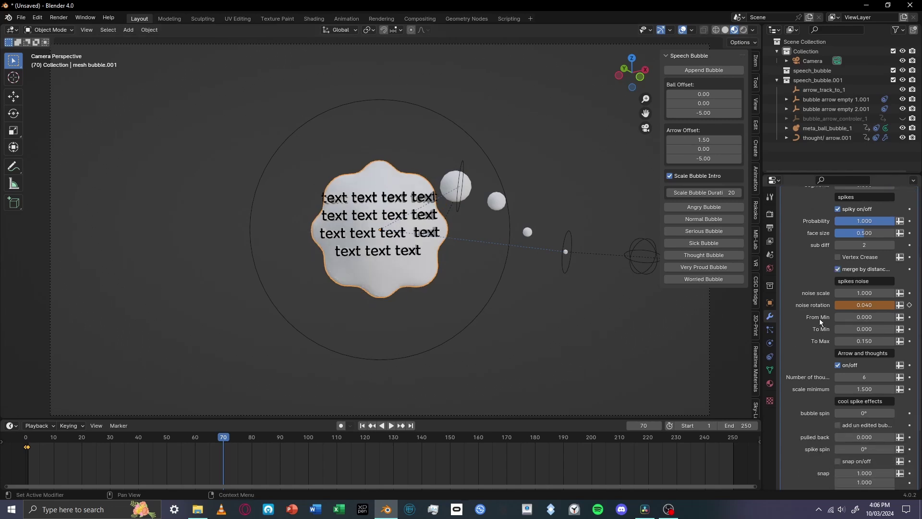
pyautogui.click(725, 209)
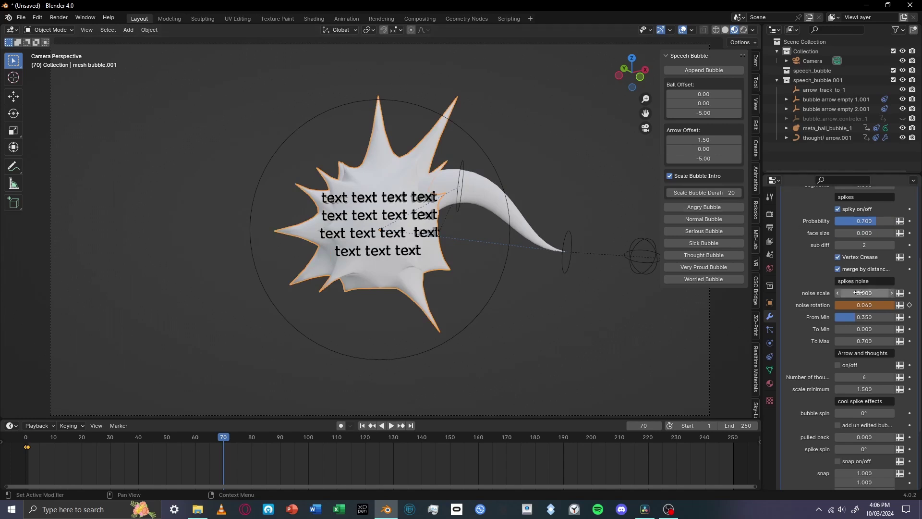
pyautogui.moveTo(861, 292)
pyautogui.mouseDown()
pyautogui.moveTo(888, 292)
pyautogui.moveTo(861, 292)
pyautogui.mouseUp()
# Play the animation and bring the first frames into view in the timeline to examine the noise rotation keyframes
pyautogui.press('space')
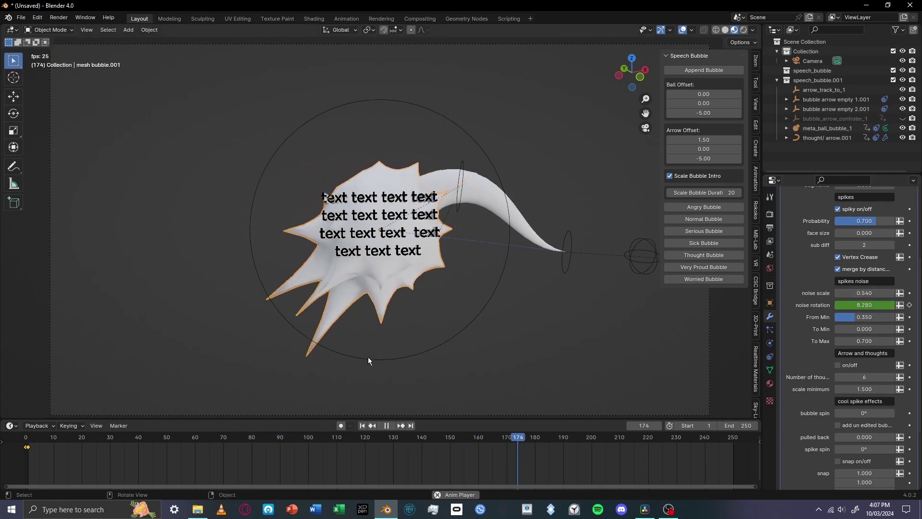
pyautogui.moveTo(38, 448); pyautogui.dragTo(482, 468, button='middle')
pyautogui.scroll(10, 184, 463)
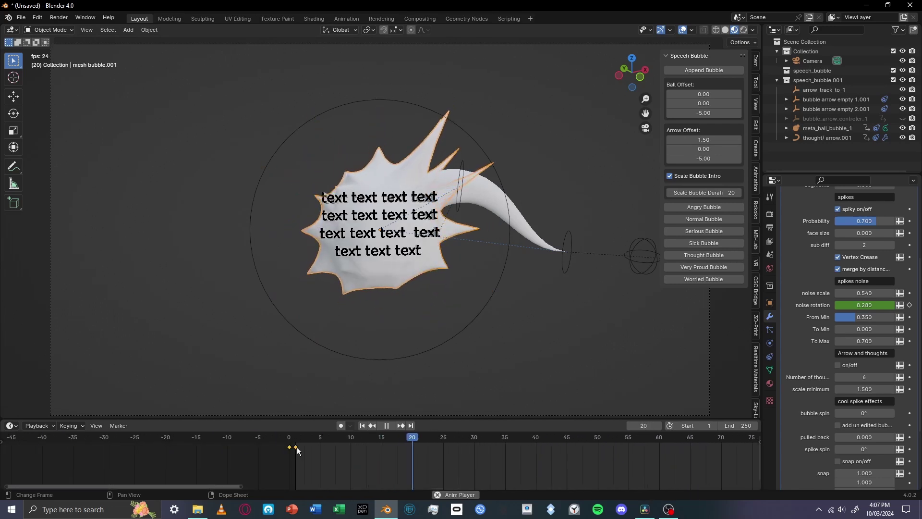
pyautogui.scroll(2, 340, 453)
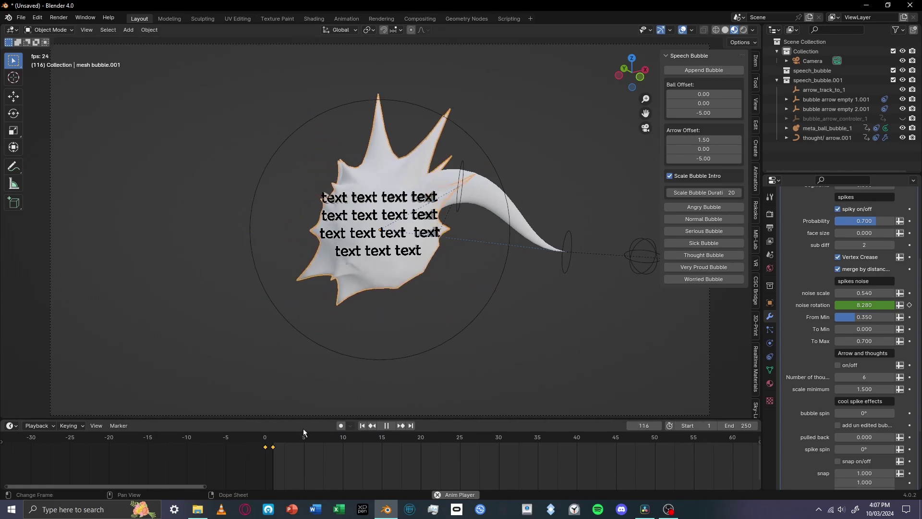
# Reapply the Angry Bubble preset, set noise scale to 4.480, and vary From Min between 0.000 and 1.000 with To Max at 0.430
pyautogui.click(718, 208)
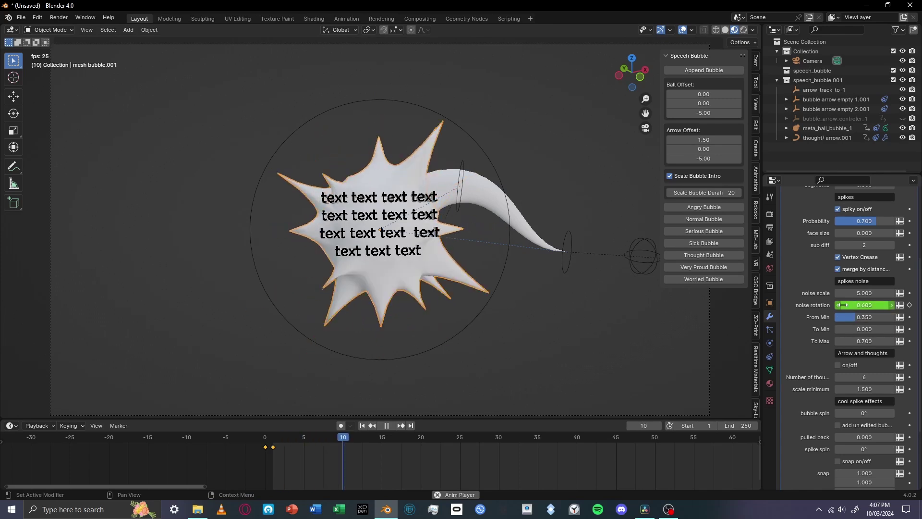
pyautogui.moveTo(863, 293); pyautogui.dragTo(898, 317)
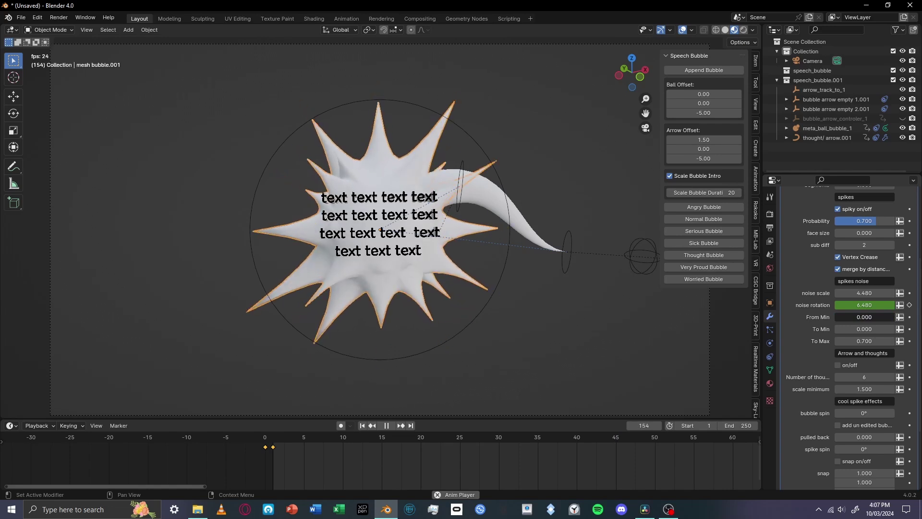
pyautogui.moveTo(850, 317); pyautogui.dragTo(864, 317)
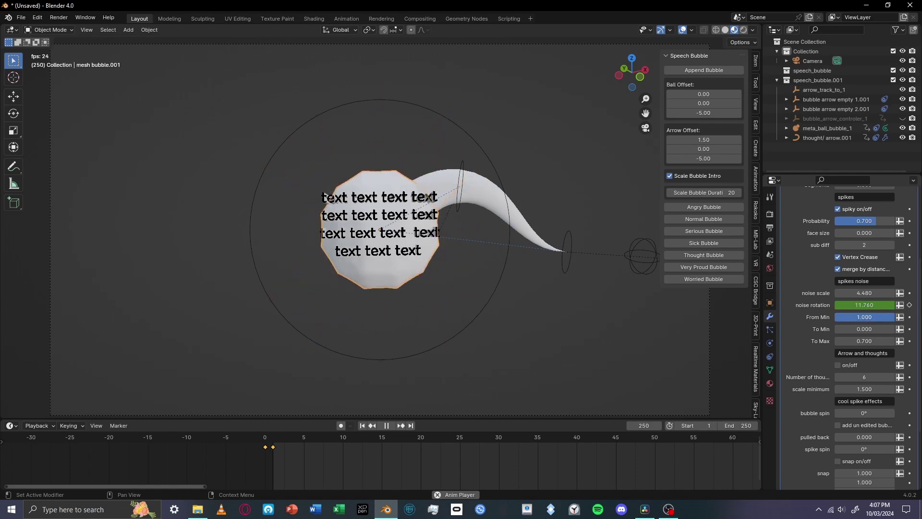
pyautogui.moveTo(864, 317); pyautogui.dragTo(852, 342)
# Apply the Thought Bubble preset, toggle its thoughts off and on, and set number of thoughts to 7 and scale minimum to 2.200
pyautogui.scroll(-3, 852, 359)
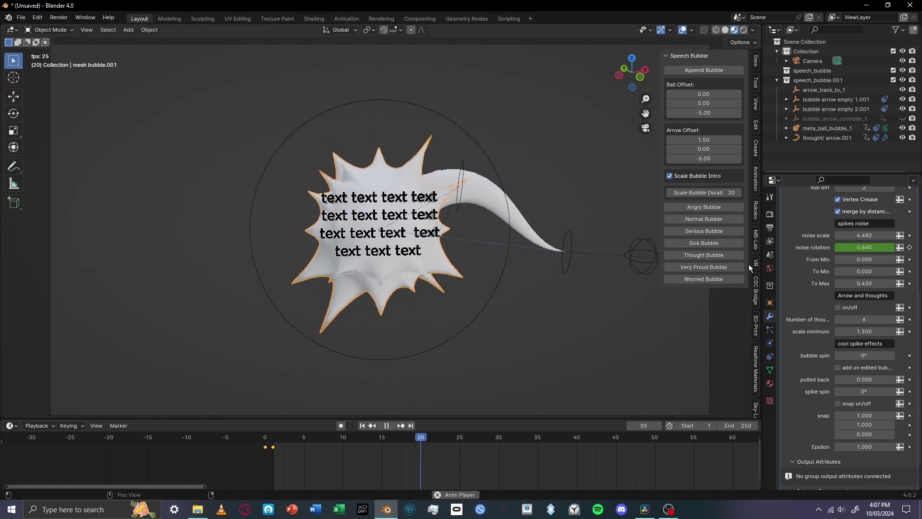
pyautogui.click(731, 255)
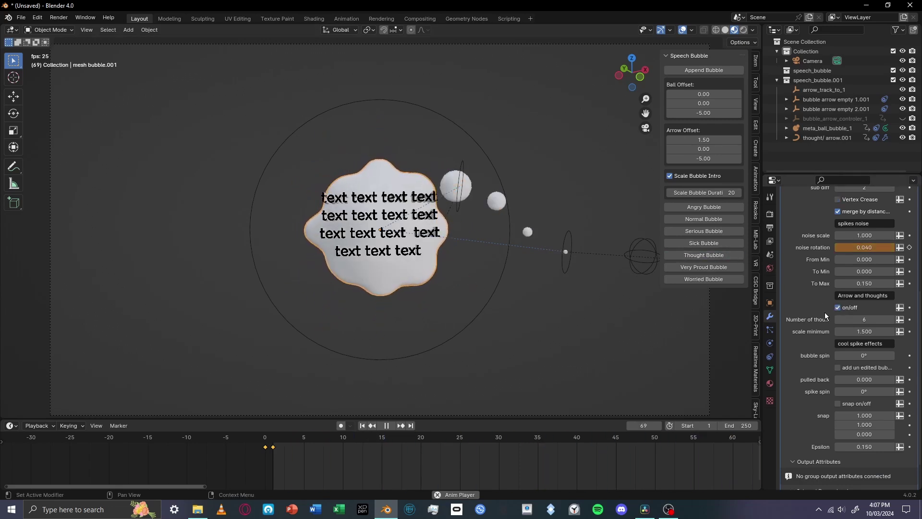
pyautogui.click(838, 307)
pyautogui.click(838, 308)
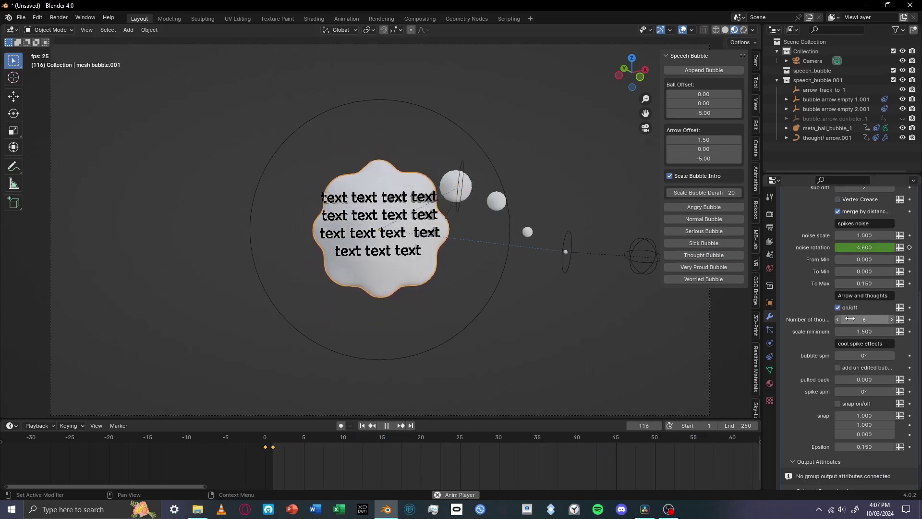
pyautogui.moveTo(863, 319)
pyautogui.mouseDown()
pyautogui.moveTo(905, 319)
pyautogui.moveTo(851, 320)
pyautogui.moveTo(891, 331)
pyautogui.moveTo(869, 331)
pyautogui.mouseUp()
# Apply the Angry Bubble preset, stop the playback, and try a slight negative bubble spin before resetting it to 0°
pyautogui.scroll(-2, 829, 329)
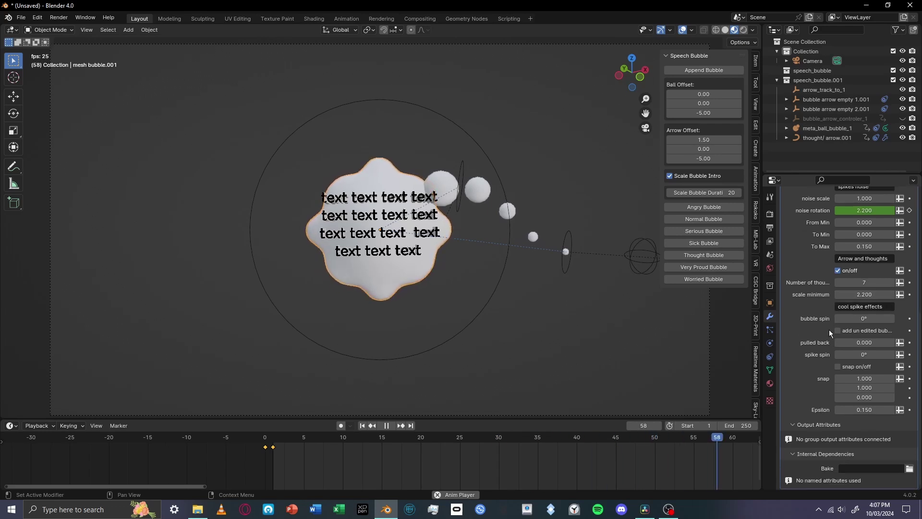
pyautogui.click(721, 208)
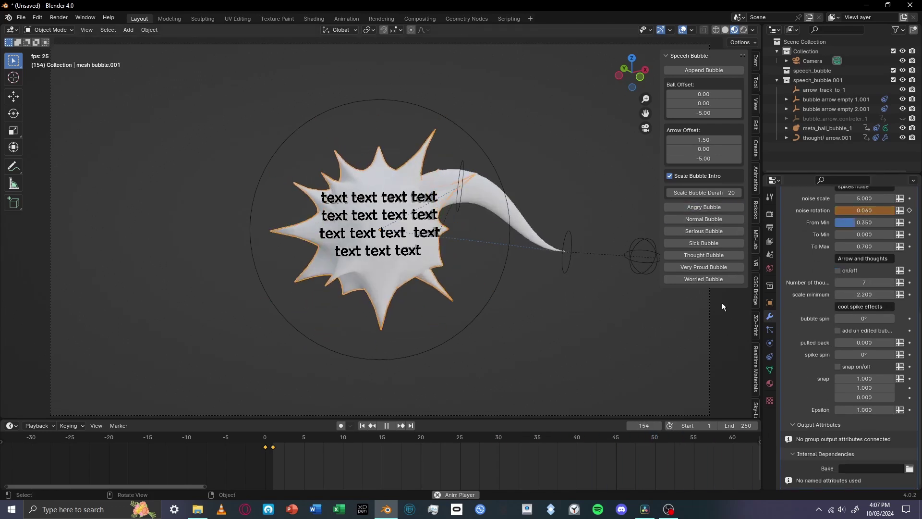
pyautogui.press('space')
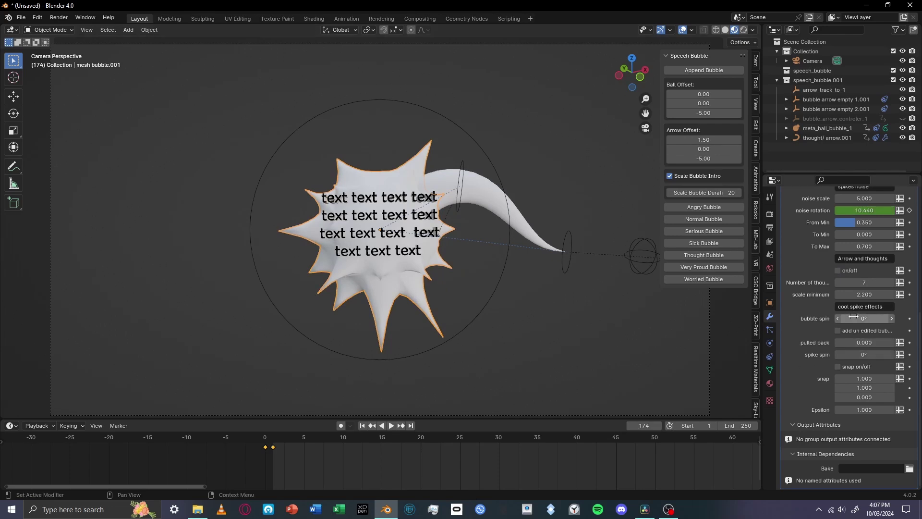
pyautogui.moveTo(864, 318); pyautogui.dragTo(852, 318)
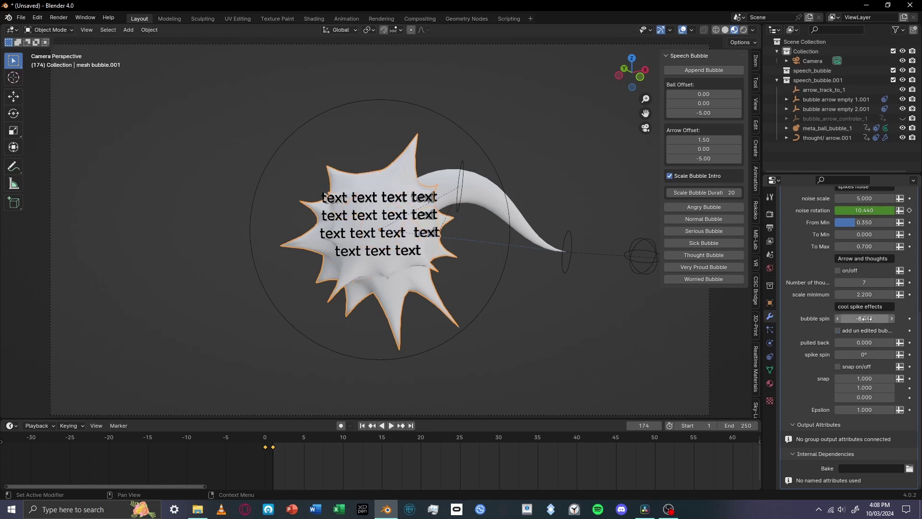
pyautogui.press('BackSpace')
# Try the pulled back effect at 1.000 with and without the unedited bubble, try a spike spin of -61.3°, and reset these effects
pyautogui.moveTo(858, 342)
pyautogui.mouseDown()
pyautogui.moveTo(841, 342)
pyautogui.moveTo(860, 342)
pyautogui.mouseUp()
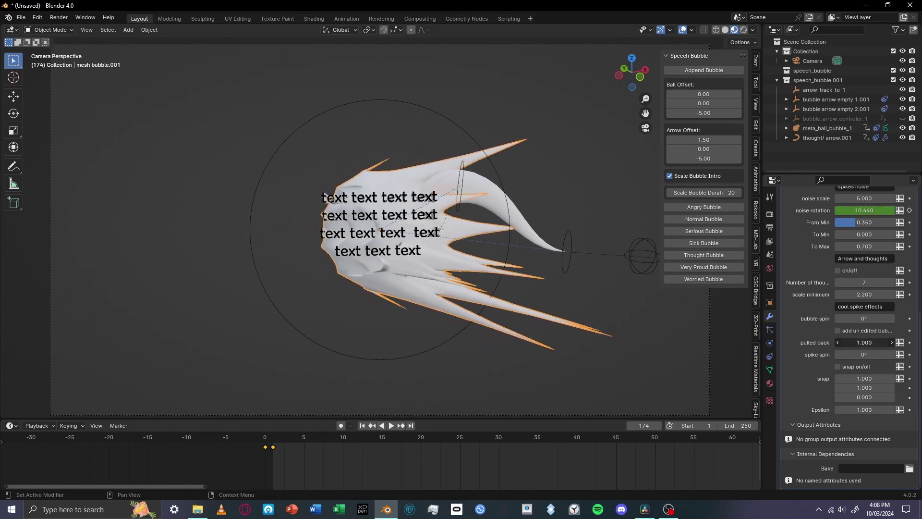
pyautogui.click(848, 330)
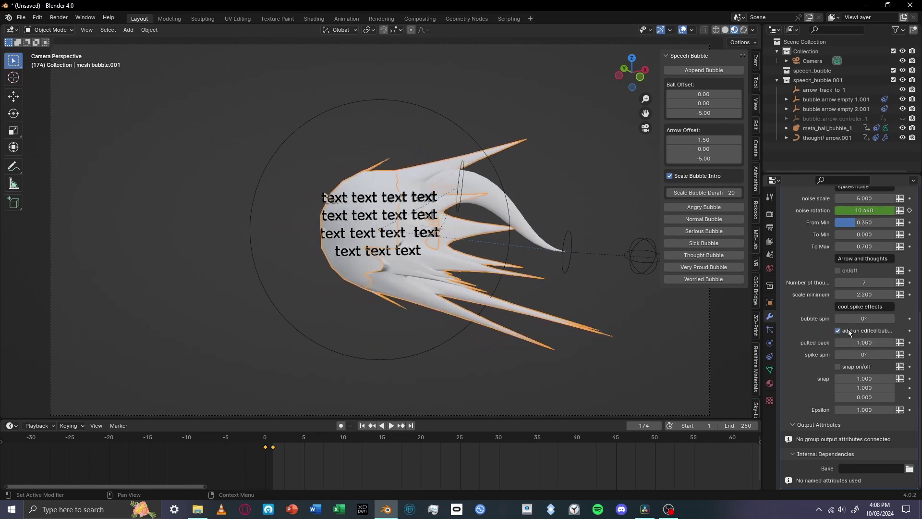
pyautogui.moveTo(850, 342)
pyautogui.mouseDown()
pyautogui.moveTo(837, 342)
pyautogui.moveTo(850, 341)
pyautogui.mouseUp()
pyautogui.click(837, 331)
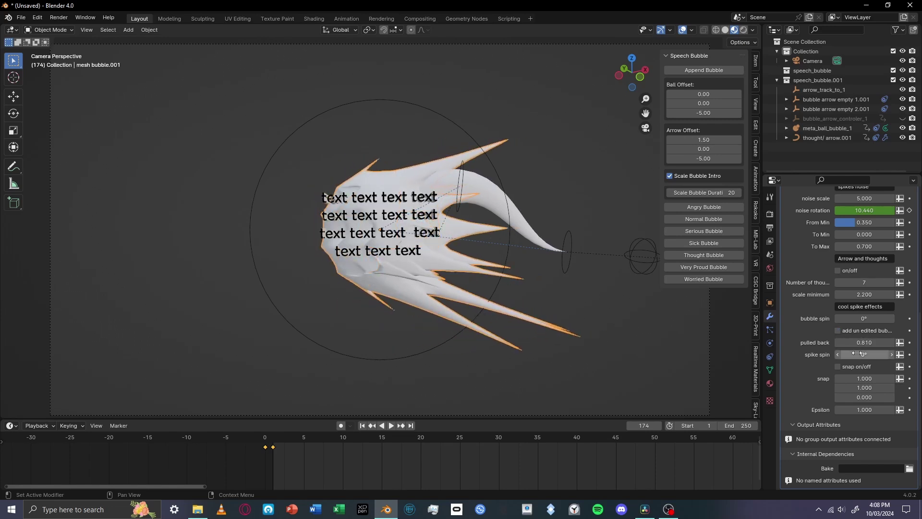
pyautogui.write('0')
pyautogui.press('Return')
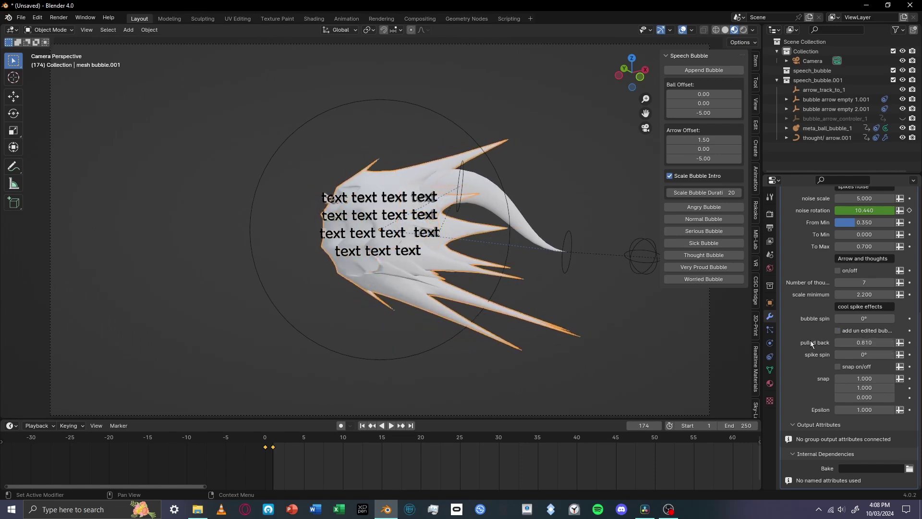
pyautogui.moveTo(859, 355); pyautogui.dragTo(835, 354)
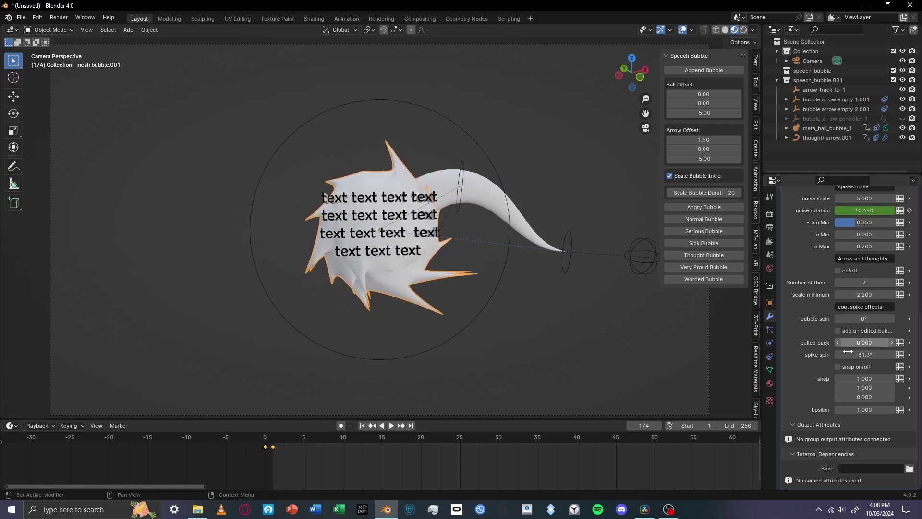
pyautogui.press('BackSpace')
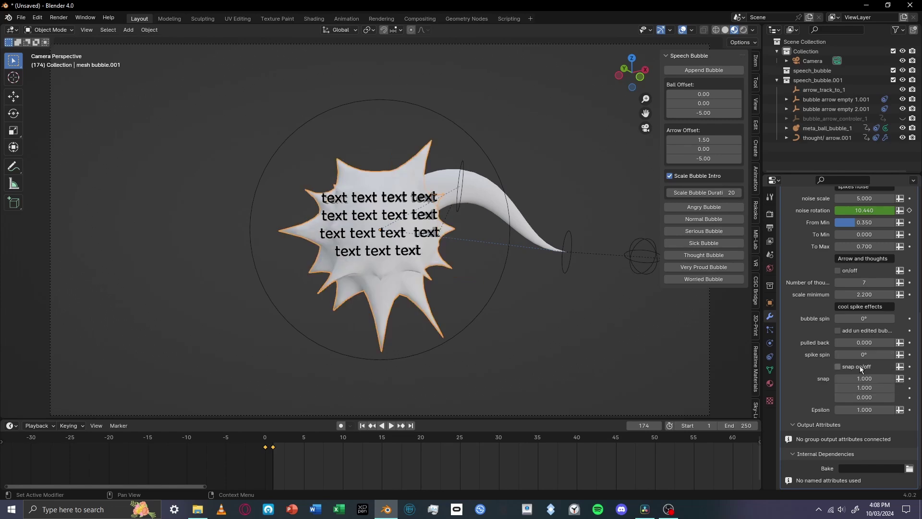
# Try the spike snap effect with Segments set to 0.000, switch snap off again, and vary the Epsilon value
pyautogui.click(861, 367)
pyautogui.scroll(9, 832, 332)
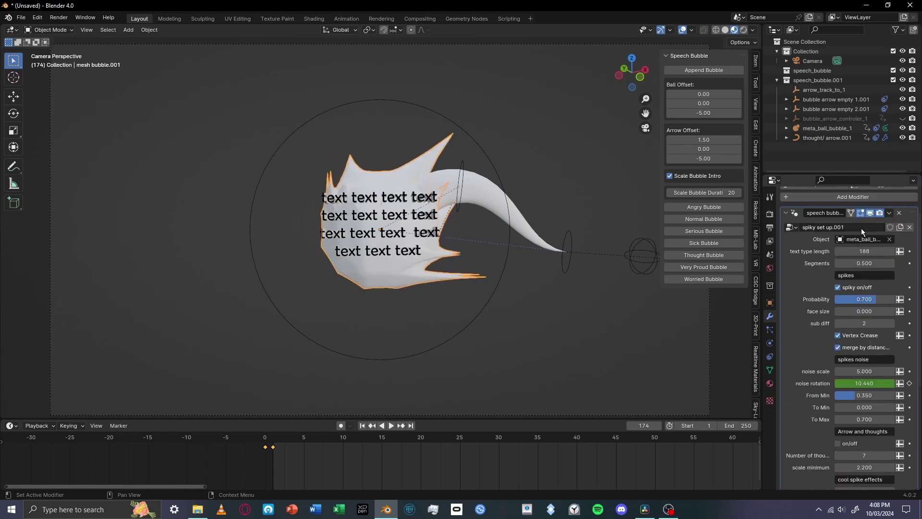
pyautogui.moveTo(863, 264); pyautogui.dragTo(840, 264)
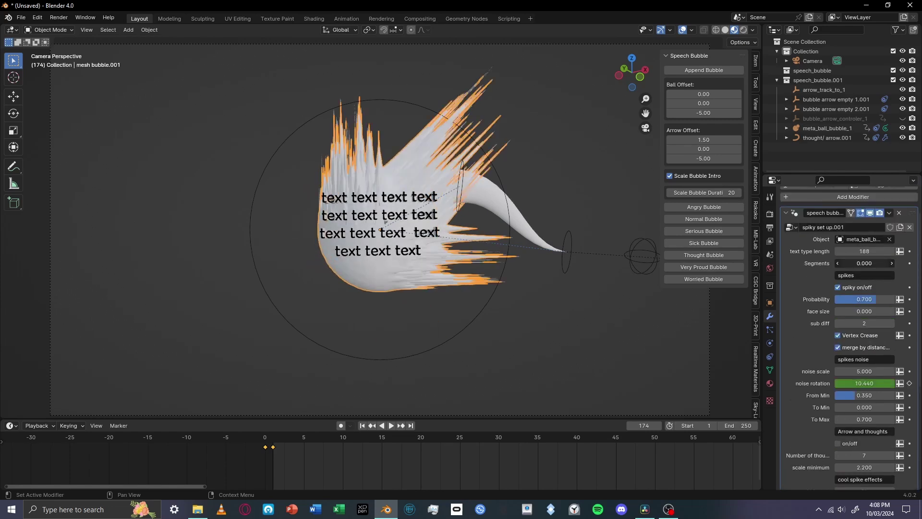
pyautogui.scroll(-9, 860, 315)
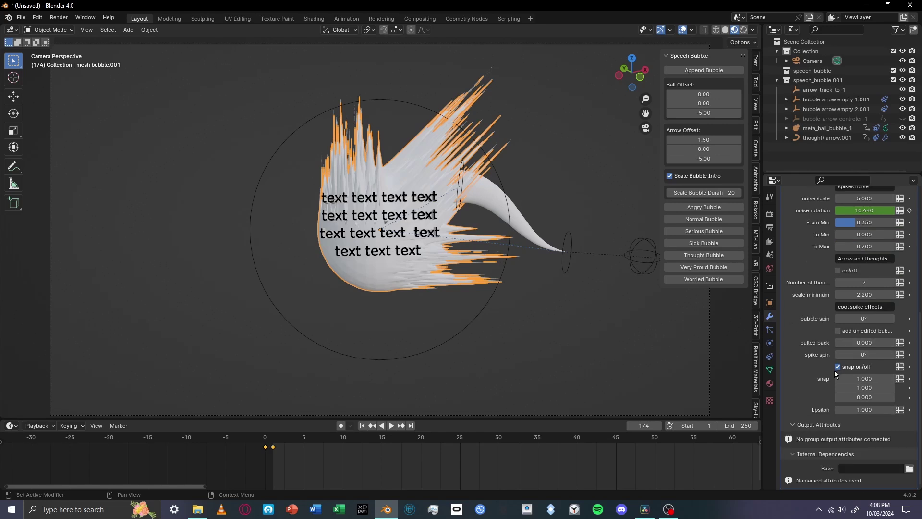
pyautogui.click(838, 366)
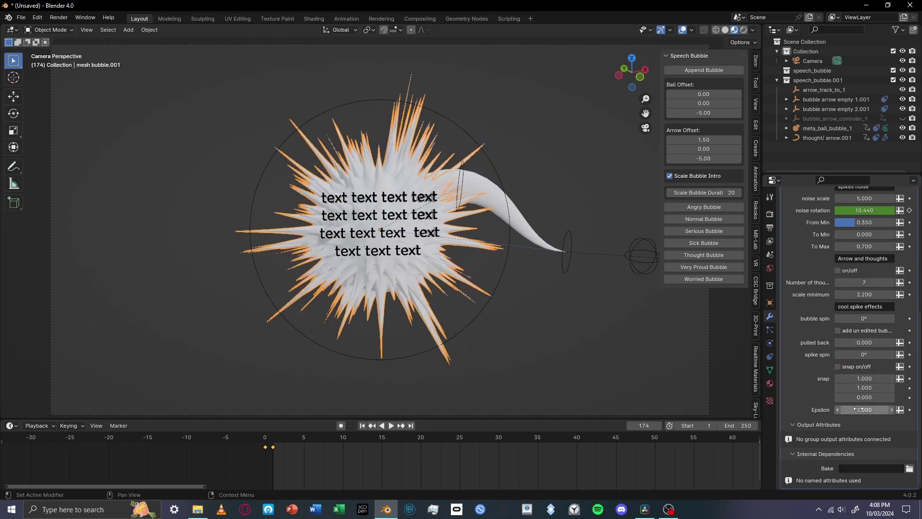
pyautogui.moveTo(864, 409); pyautogui.dragTo(859, 410)
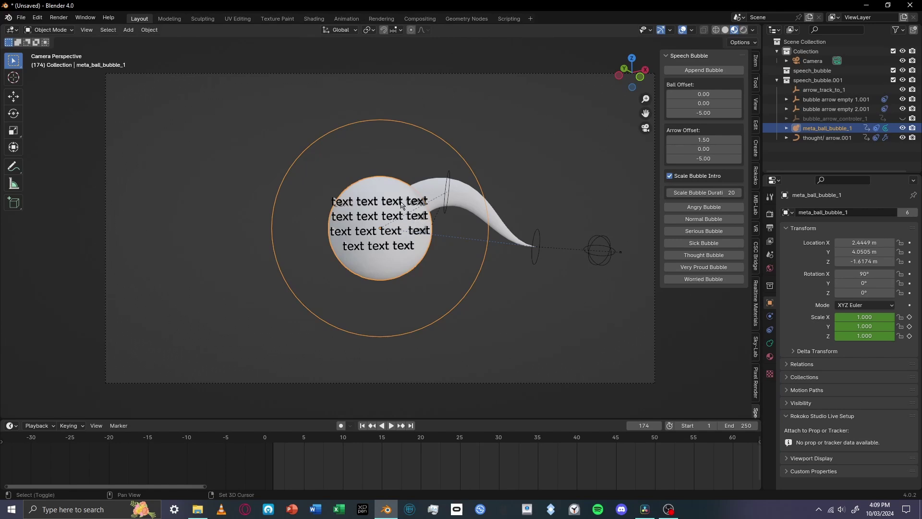
# Try duplicating the metaball together with its text and placing the copy to the lower left of the original
pyautogui.keyDown('shift'); pyautogui.click(401, 205); pyautogui.keyUp('shift')
pyautogui.keyDown('shift'); pyautogui.moveTo(457, 243); pyautogui.dragTo(487, 226, button='middle'); pyautogui.keyUp('shift')
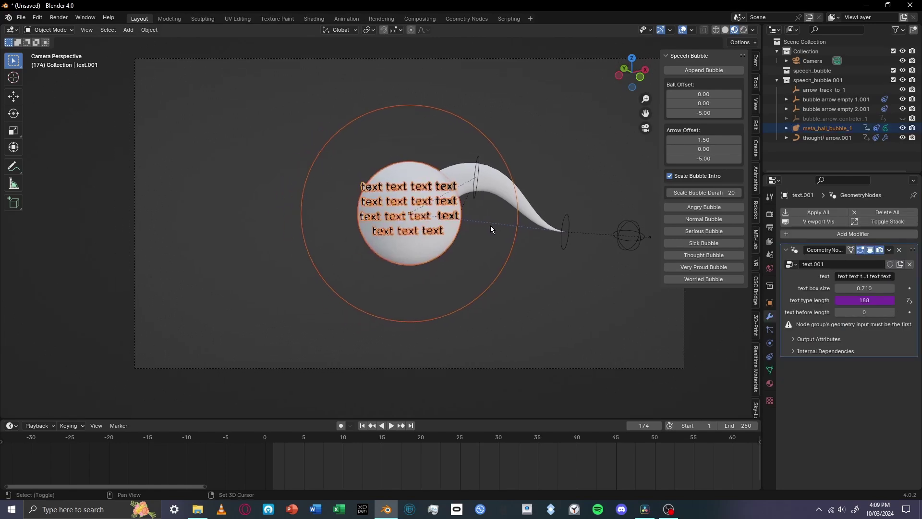
pyautogui.hotkey('shift', 'd')
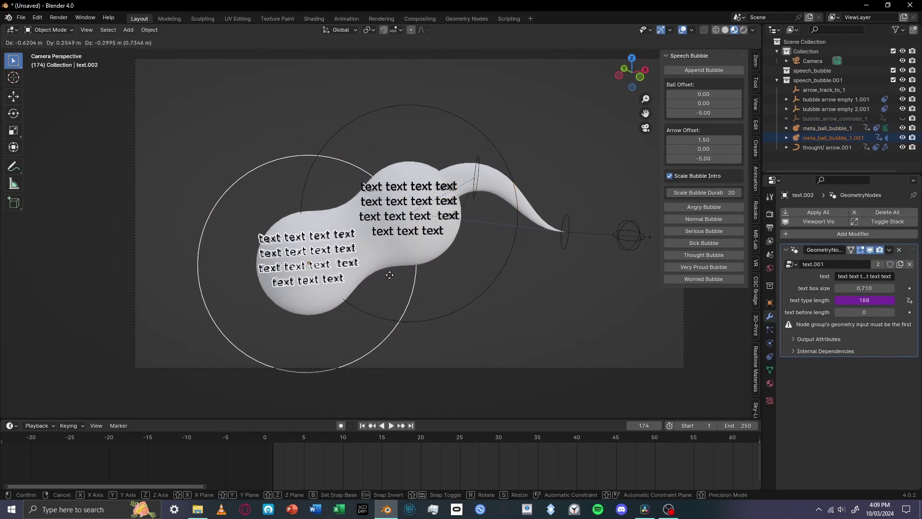
pyautogui.click(389, 275)
pyautogui.click(447, 287)
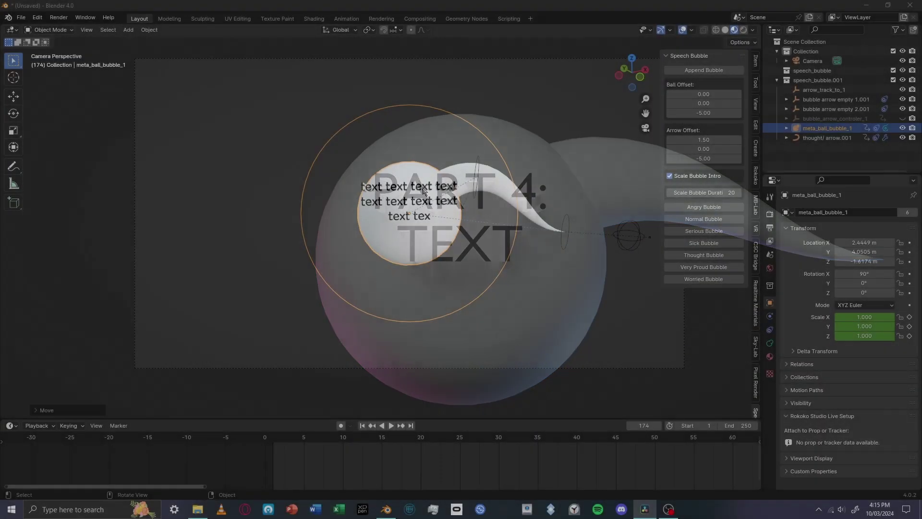
# Examine the text object's text, box size and type length settings, and the text type length on the bubble mesh
pyautogui.click(423, 190)
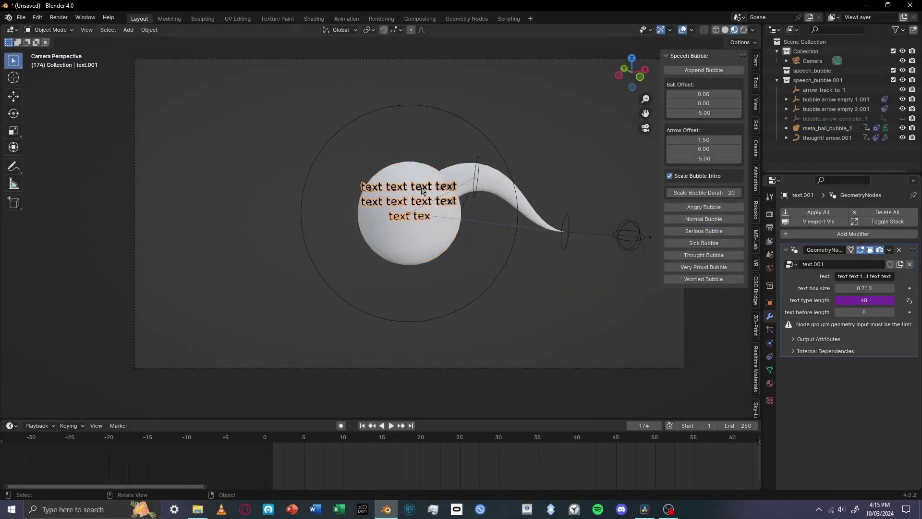
pyautogui.click(823, 280)
pyautogui.moveTo(864, 288)
pyautogui.mouseDown()
pyautogui.moveTo(823, 288)
pyautogui.moveTo(917, 288)
pyautogui.moveTo(863, 288)
pyautogui.mouseUp()
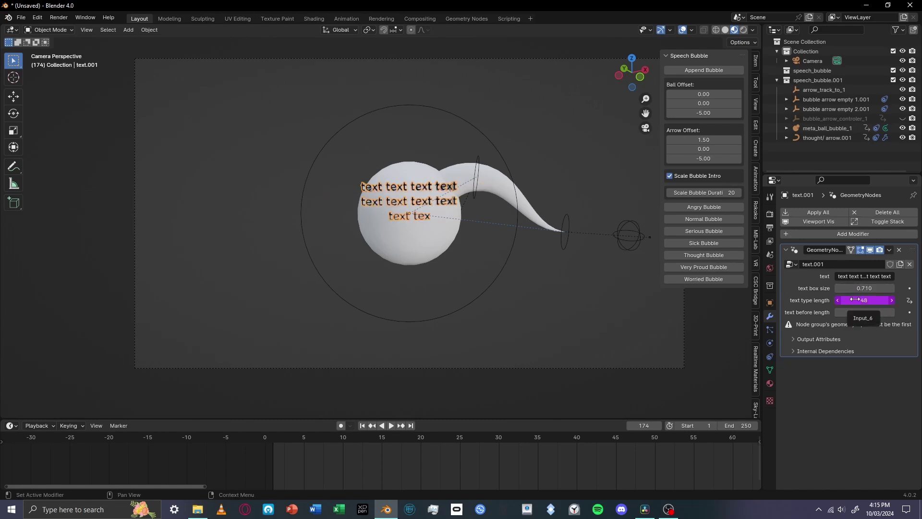
pyautogui.click(455, 260)
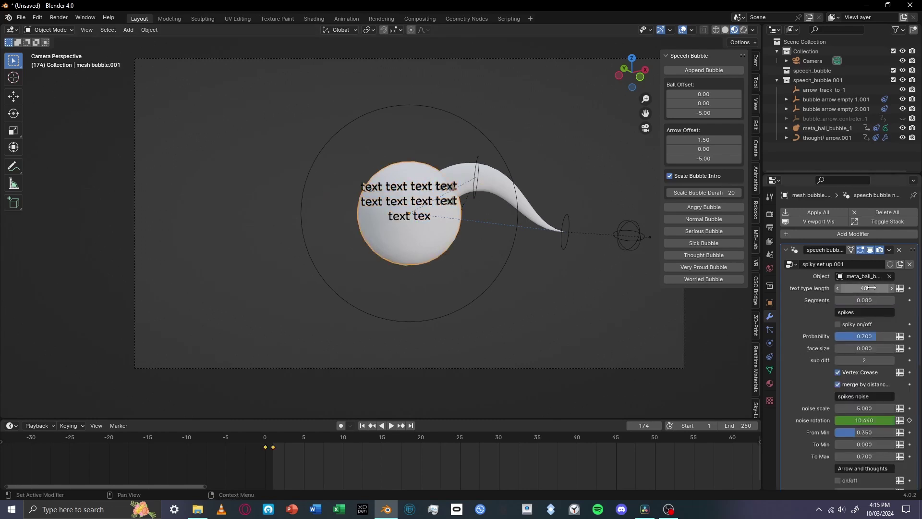
pyautogui.moveTo(869, 287)
pyautogui.mouseDown()
pyautogui.moveTo(826, 287)
pyautogui.moveTo(868, 287)
pyautogui.mouseUp()
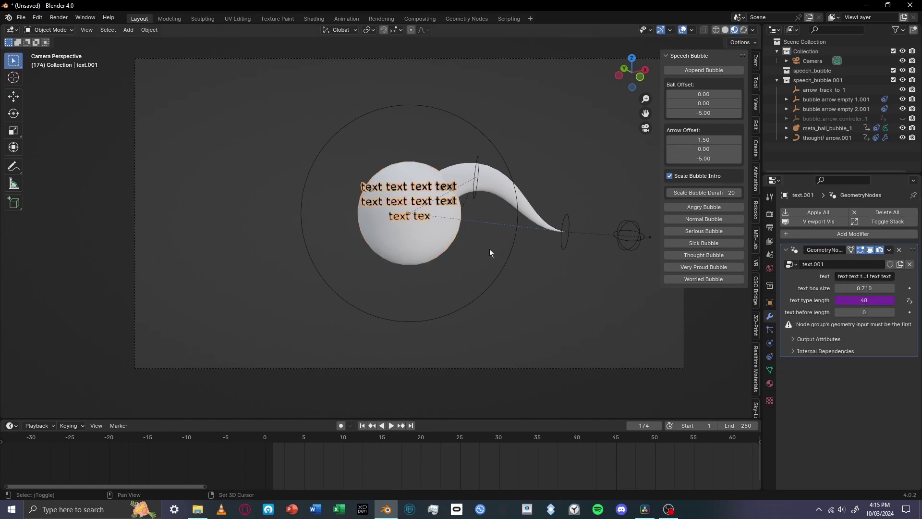
# Duplicate the bubble's metaball along with its text and place the copy below and left of the original
pyautogui.click(500, 264)
pyautogui.hotkey('shift', 'd')
pyautogui.click(408, 281)
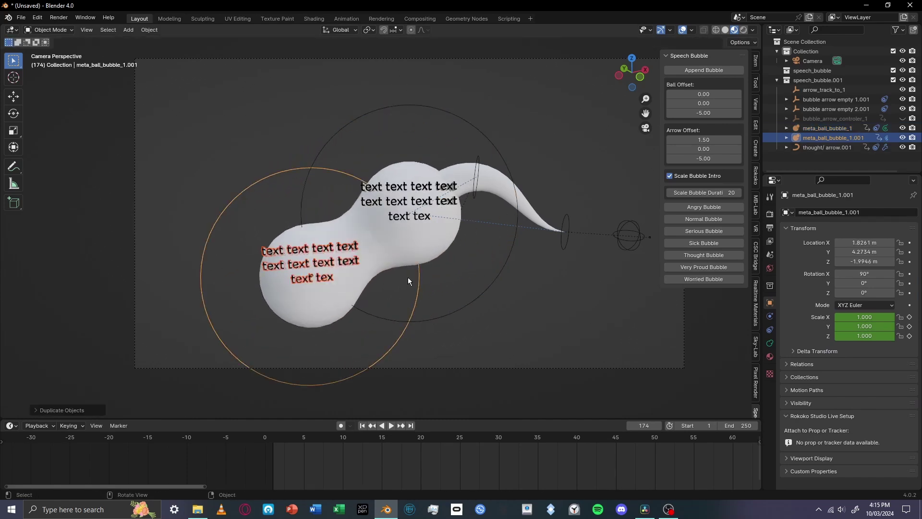
# Set the text type length of the merged bubble mesh to 59
pyautogui.click(439, 243)
pyautogui.click(770, 315)
pyautogui.moveTo(864, 285); pyautogui.dragTo(898, 285)
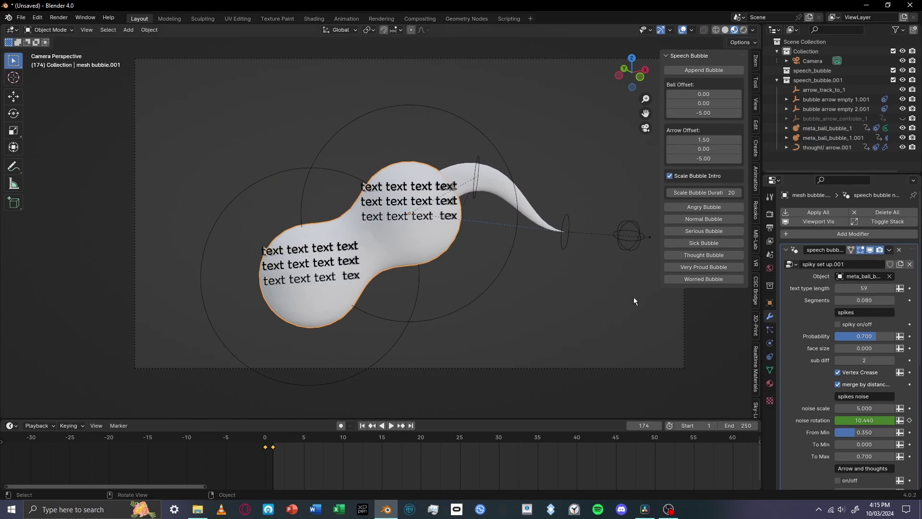
# Set the duplicated text's text before length to 76 and raise the merged bubble mesh's text type length
pyautogui.click(323, 270)
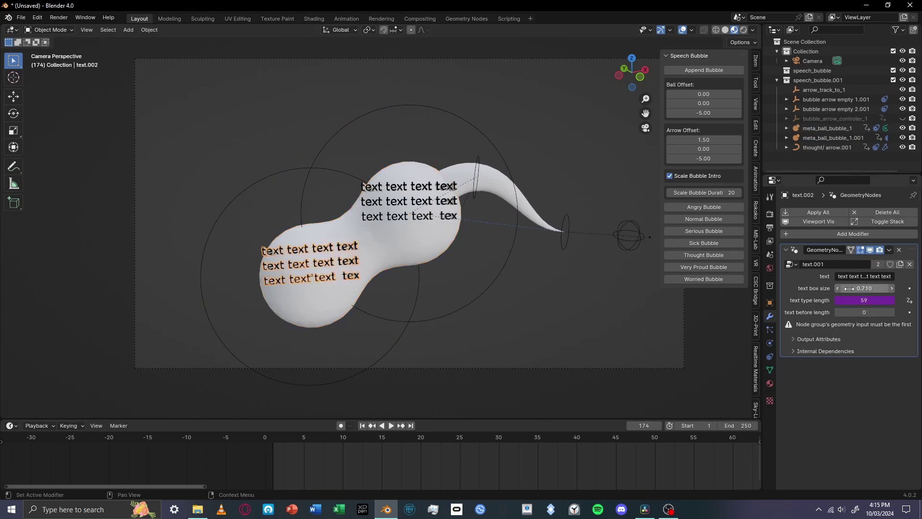
pyautogui.click(863, 308)
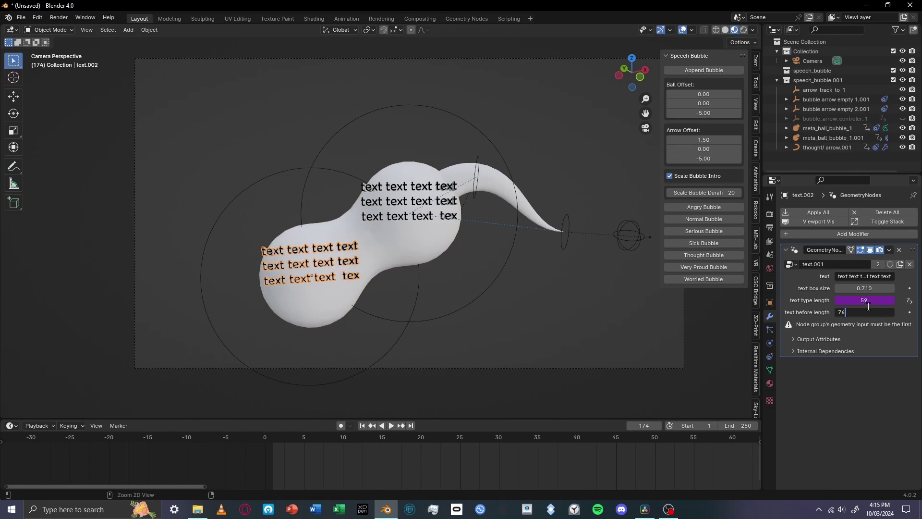
pyautogui.press('Return')
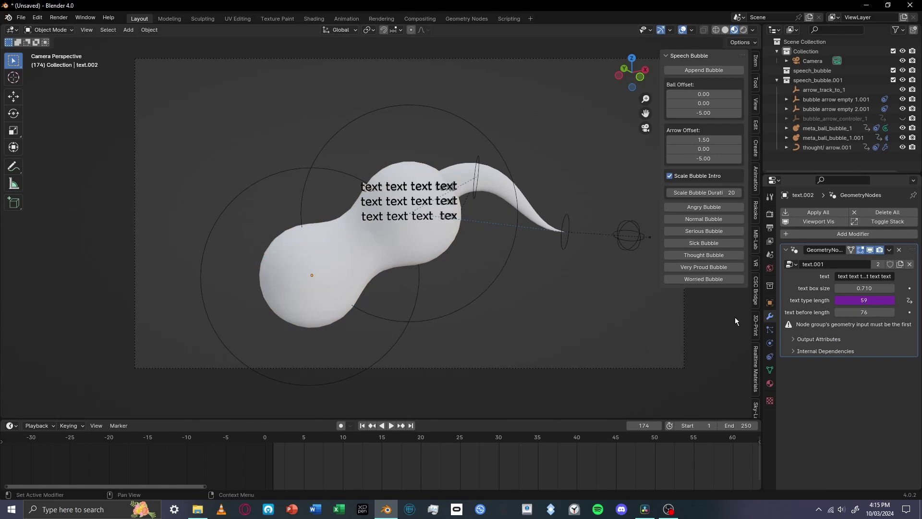
pyautogui.click(441, 223)
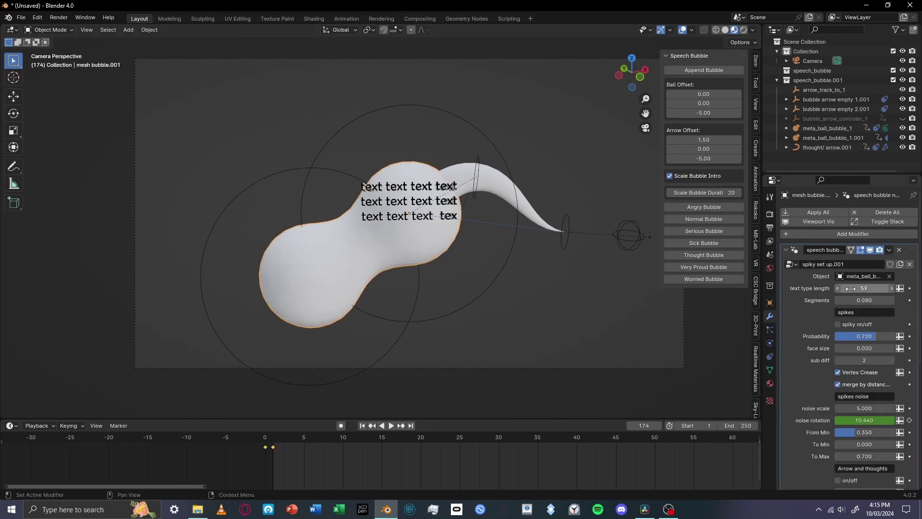
pyautogui.moveTo(850, 288); pyautogui.dragTo(907, 288)
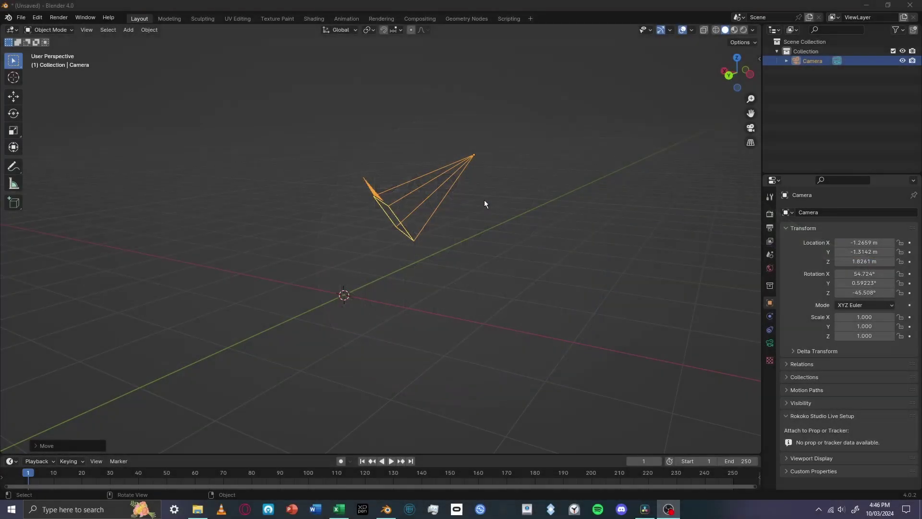
# Append a speech bubble at frame 20 of the empty camera scene and look through the camera
pyautogui.click(82, 473)
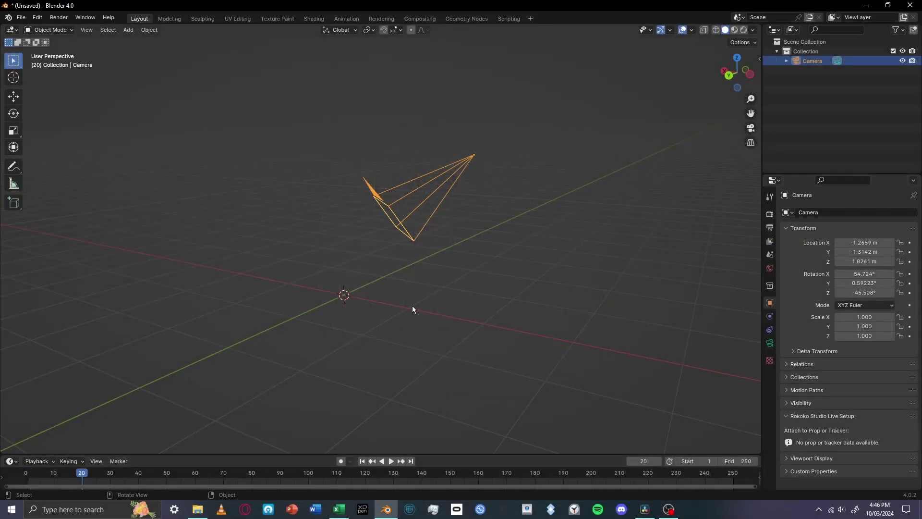
pyautogui.click(563, 223)
pyautogui.press('n')
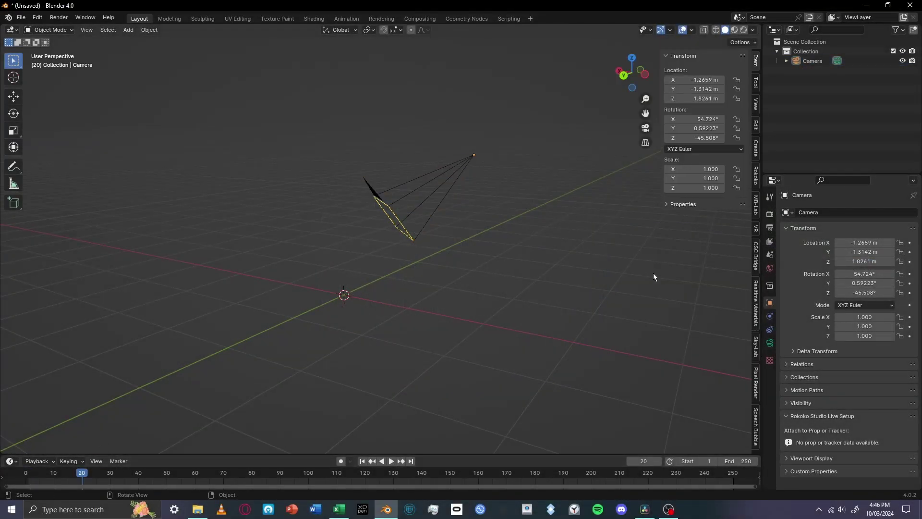
pyautogui.click(755, 424)
pyautogui.click(695, 70)
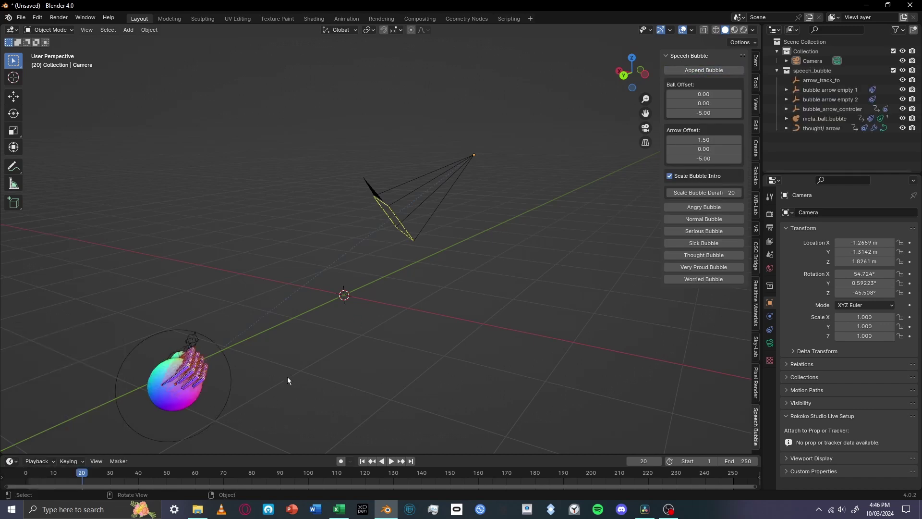
pyautogui.keyDown('shift'); pyautogui.moveTo(288, 378); pyautogui.dragTo(382, 203, button='middle'); pyautogui.keyUp('shift')
pyautogui.click(644, 129)
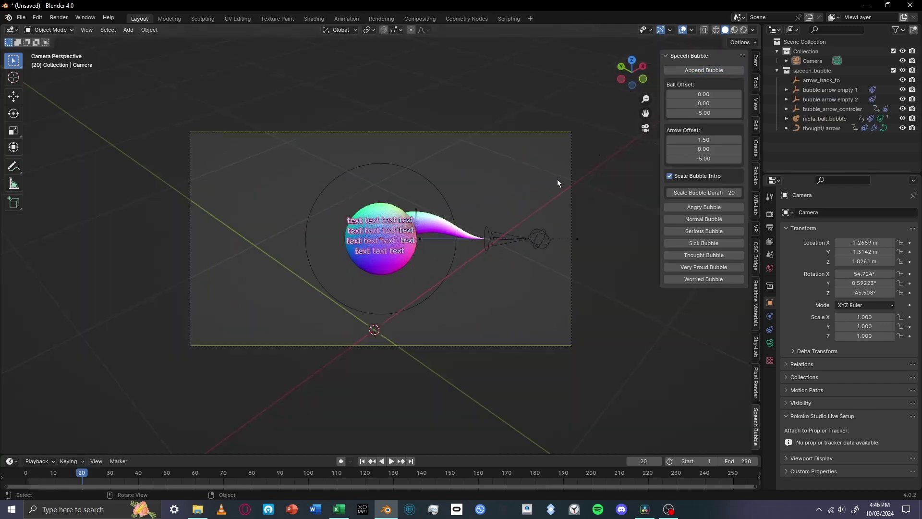
# Try moving the camera to reframe the speech bubble, and undo the move
pyautogui.click(547, 346)
pyautogui.press('g')
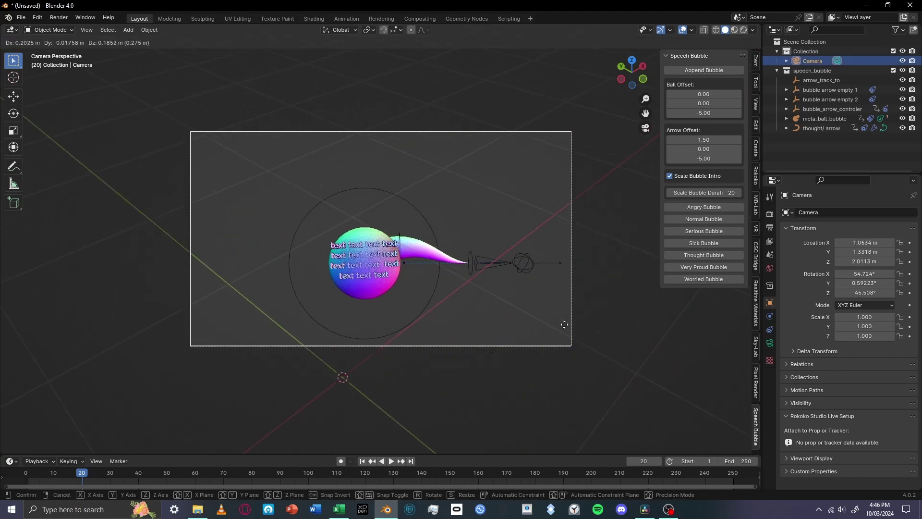
pyautogui.click(567, 323)
pyautogui.hotkey('ctrl', 'z')
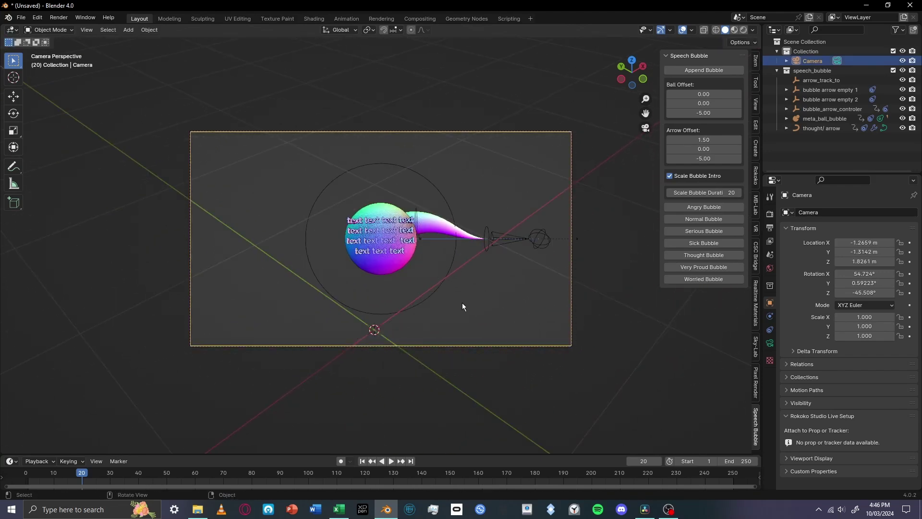
# Change the bubble's text to "I want to have speech bubbles in my blender scene,"
pyautogui.click(406, 242)
pyautogui.click(770, 316)
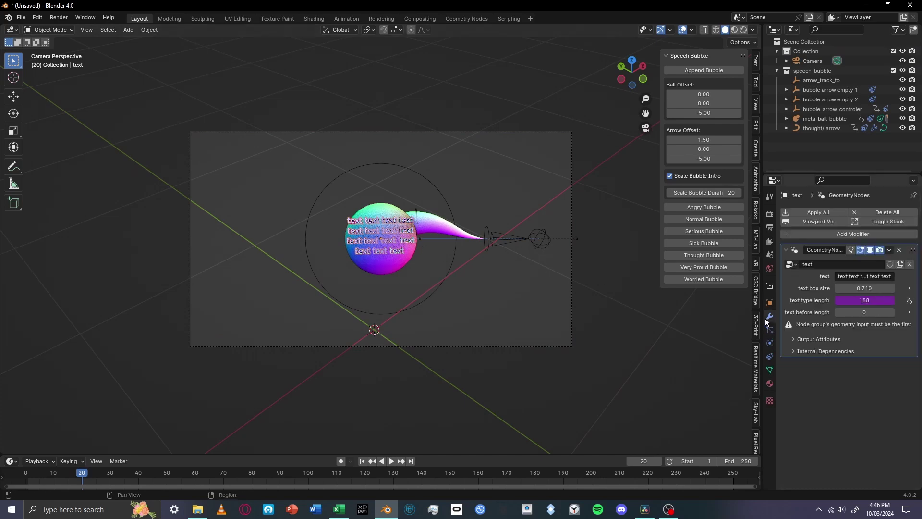
pyautogui.write('I want to have speech bubbles in my blender scene,')
pyautogui.press('Return')
# Set the bubble mesh's text type length to 0 and keyframe it at frame 20
pyautogui.click(394, 255)
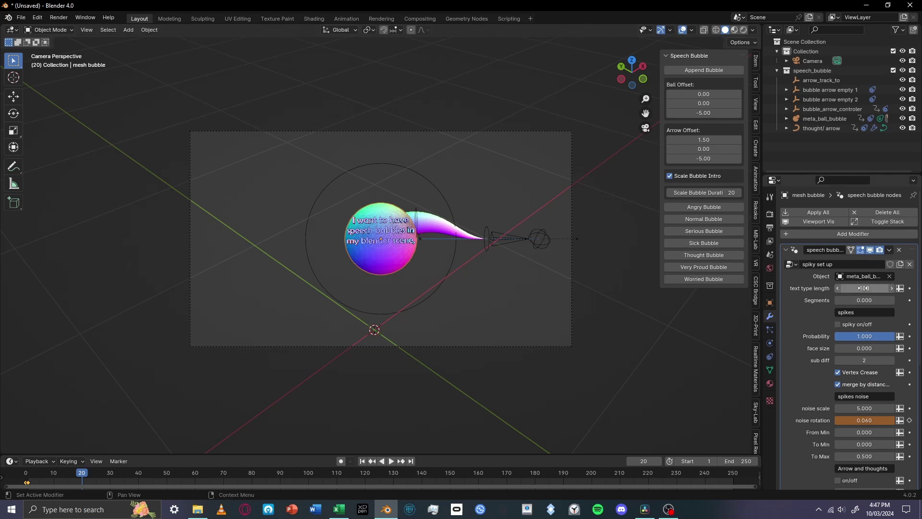
pyautogui.moveTo(863, 288); pyautogui.dragTo(862, 288)
pyautogui.write('0')
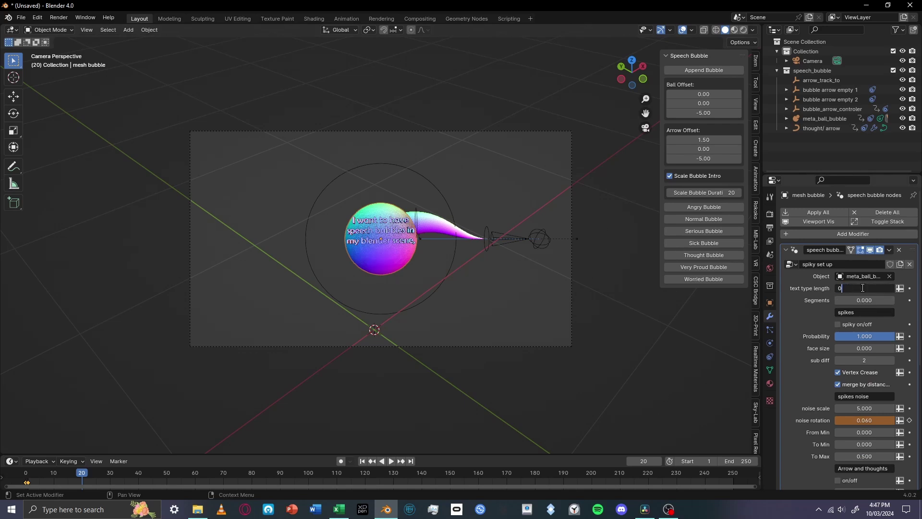
pyautogui.press('Return')
pyautogui.press('i')
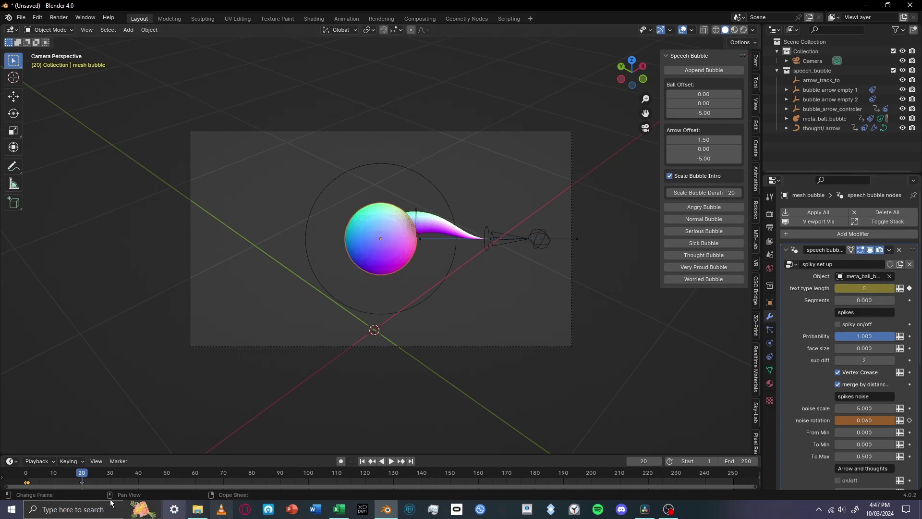
# Set the bubble mesh's text type length to 50 and keyframe it at frame 70
pyautogui.moveTo(83, 475); pyautogui.dragTo(223, 499)
pyautogui.click(855, 290)
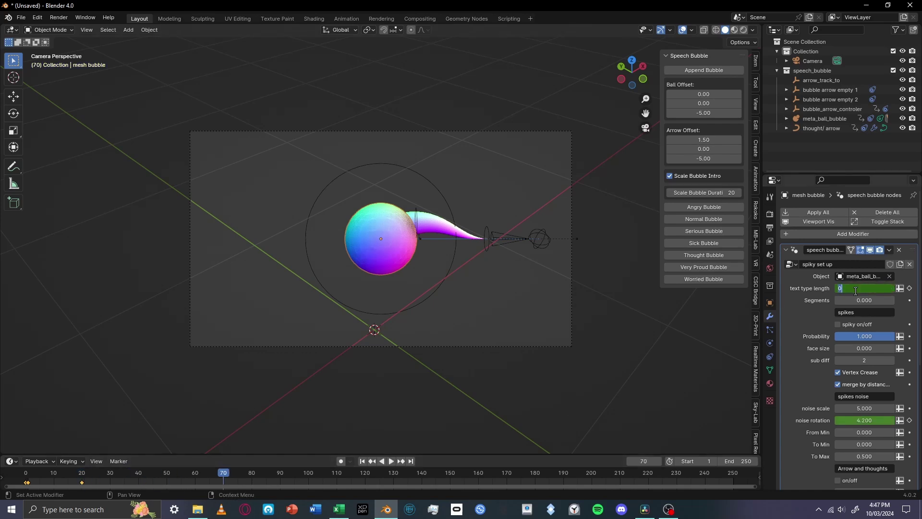
pyautogui.write('50')
pyautogui.press('Return')
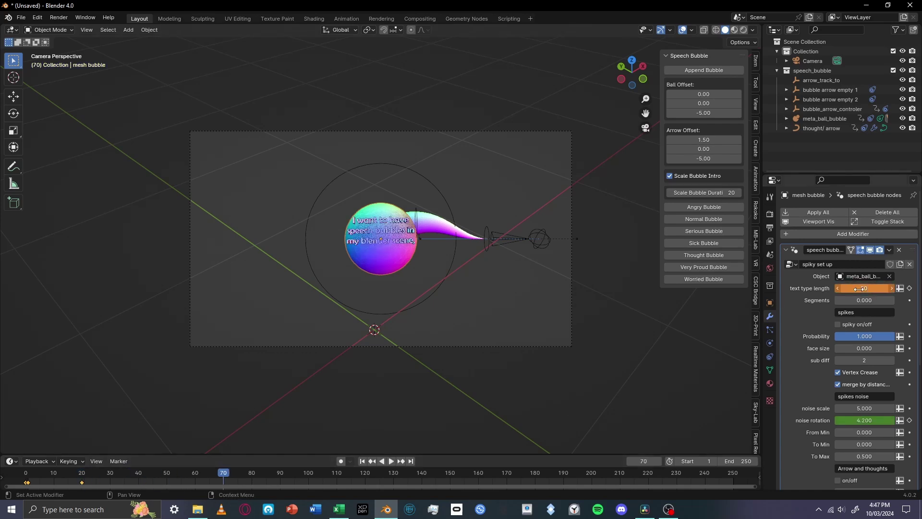
pyautogui.press('i')
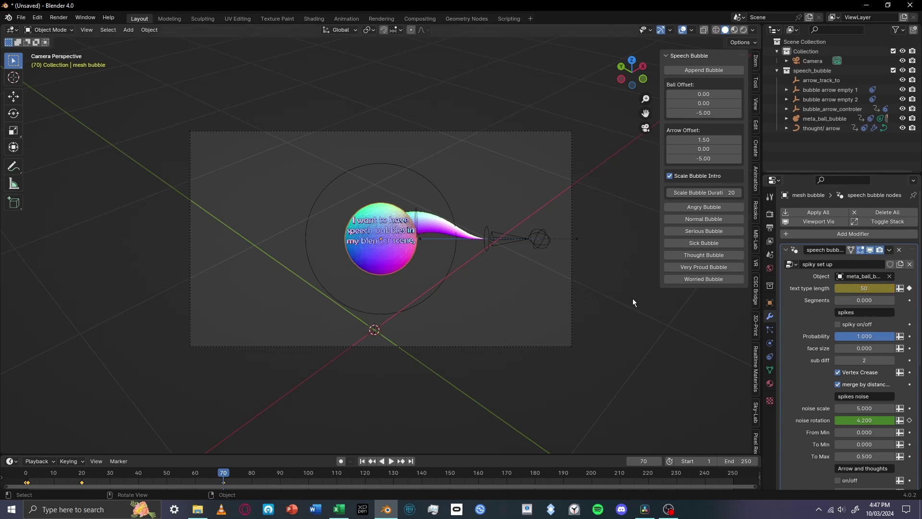
# Play the animation from the start to check how the text types on
pyautogui.hotkey('shift', 'Left')
pyautogui.press('space')
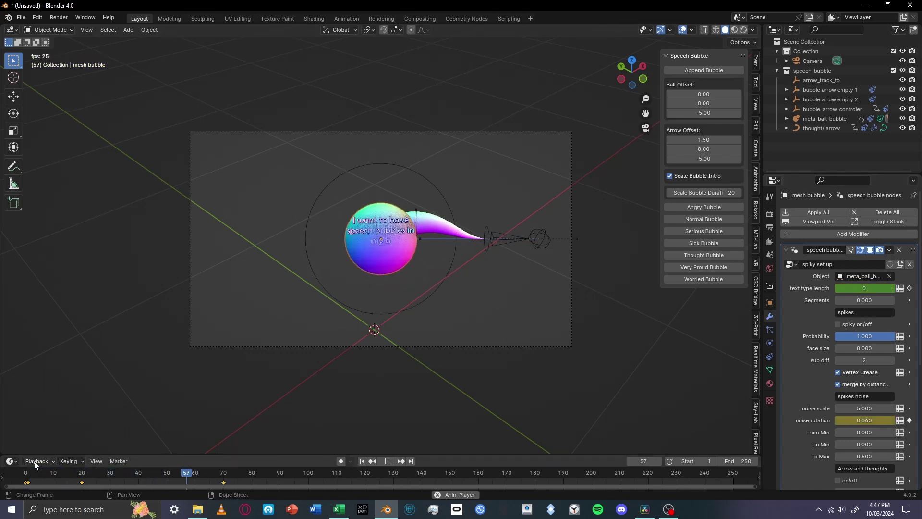
pyautogui.press('space')
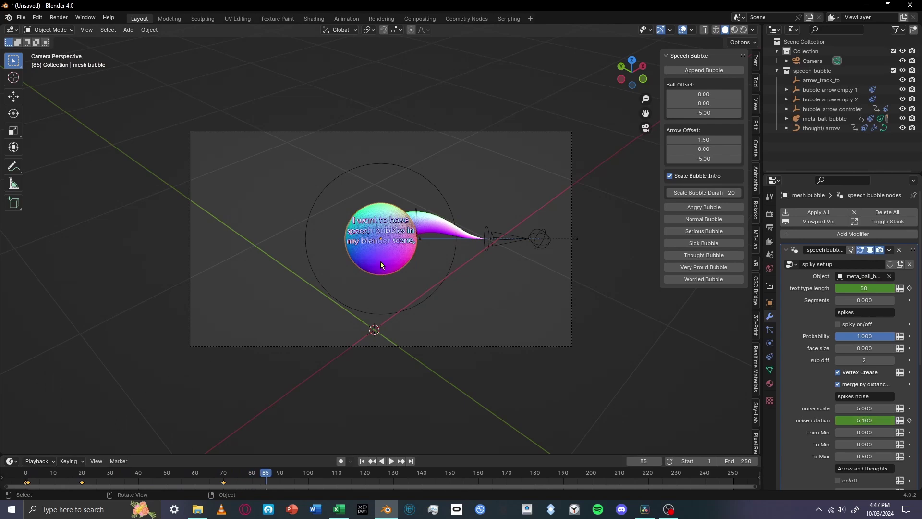
# Try the Angry and Serious bubble presets and finish with the Normal preset
pyautogui.click(695, 207)
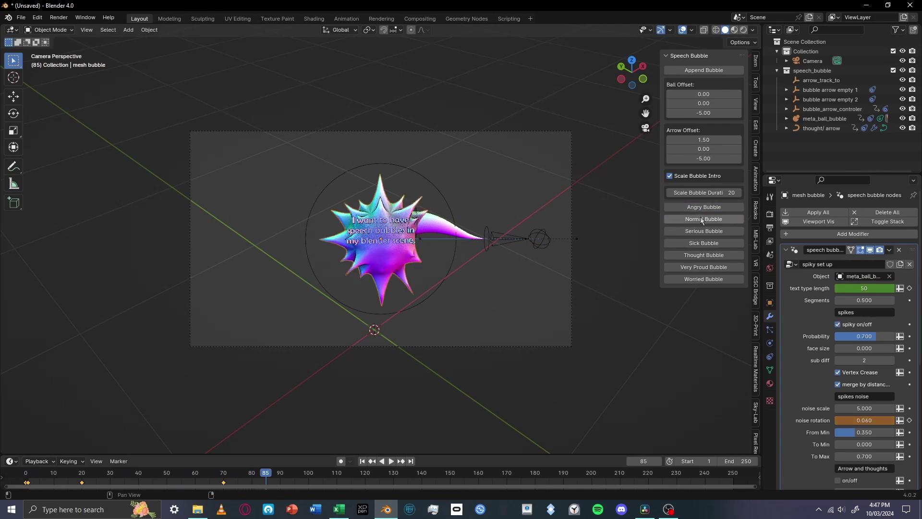
pyautogui.click(704, 231)
pyautogui.click(695, 207)
pyautogui.click(703, 219)
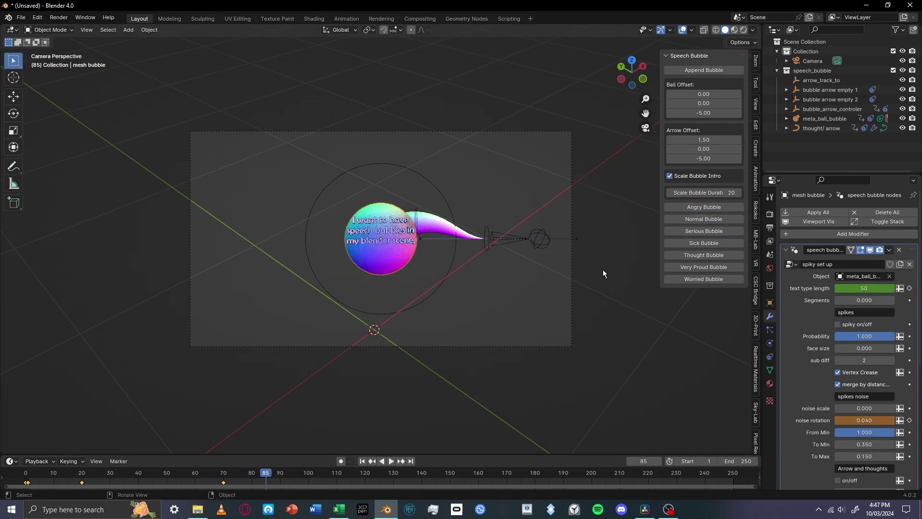
# Duplicate the bubble's metaball with its text and place the copy about 0.7 m away, below and left of the original
pyautogui.scroll(-8, 800, 317)
pyautogui.scroll(2, 517, 330)
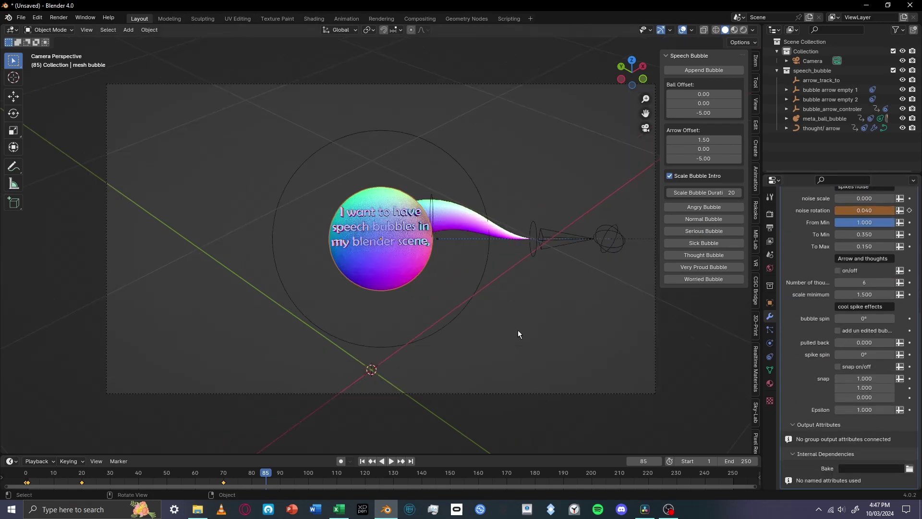
pyautogui.keyDown('shift'); pyautogui.moveTo(494, 310); pyautogui.dragTo(492, 317, button='middle'); pyautogui.keyUp('shift')
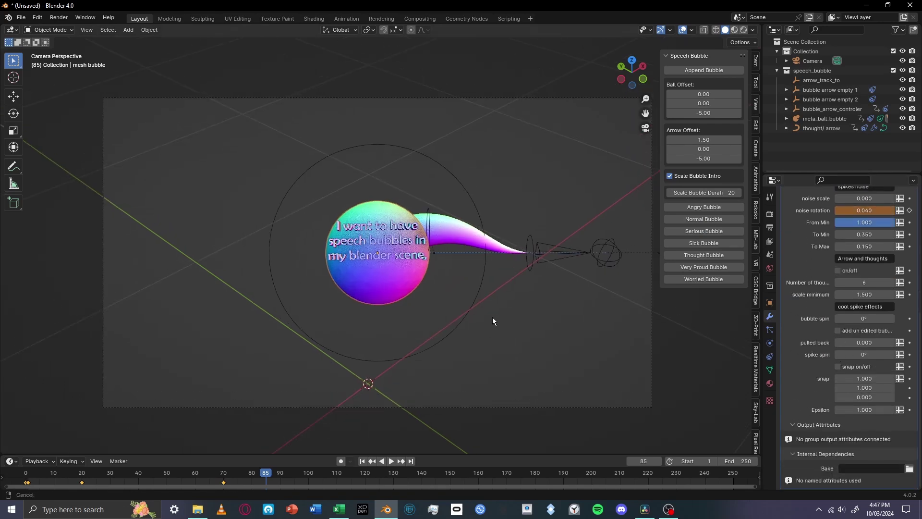
pyautogui.click(415, 257)
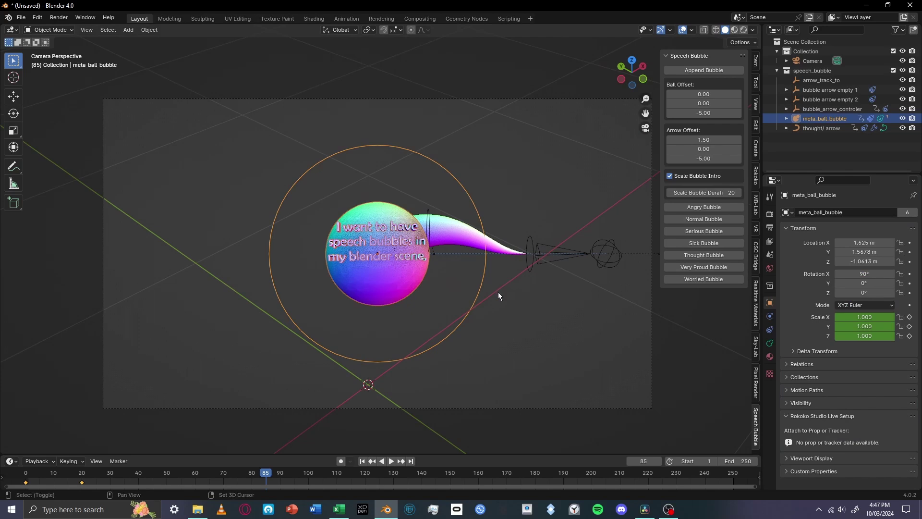
pyautogui.hotkey('shift', 'd')
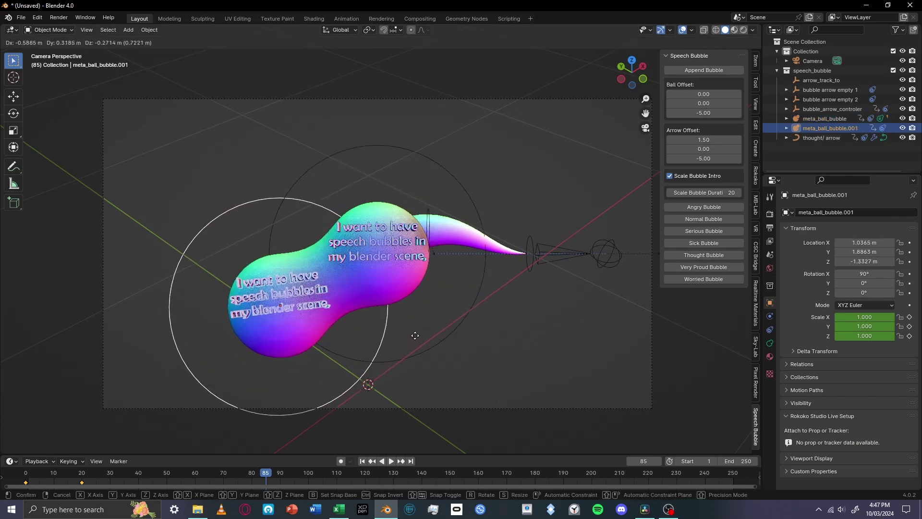
pyautogui.click(412, 329)
pyautogui.click(323, 323)
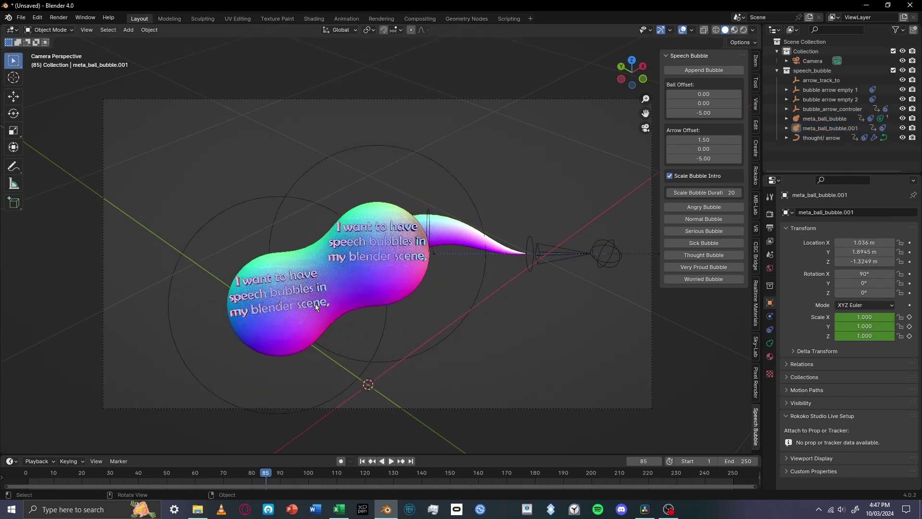
# Set the text before length of the duplicated text to 50
pyautogui.click(316, 304)
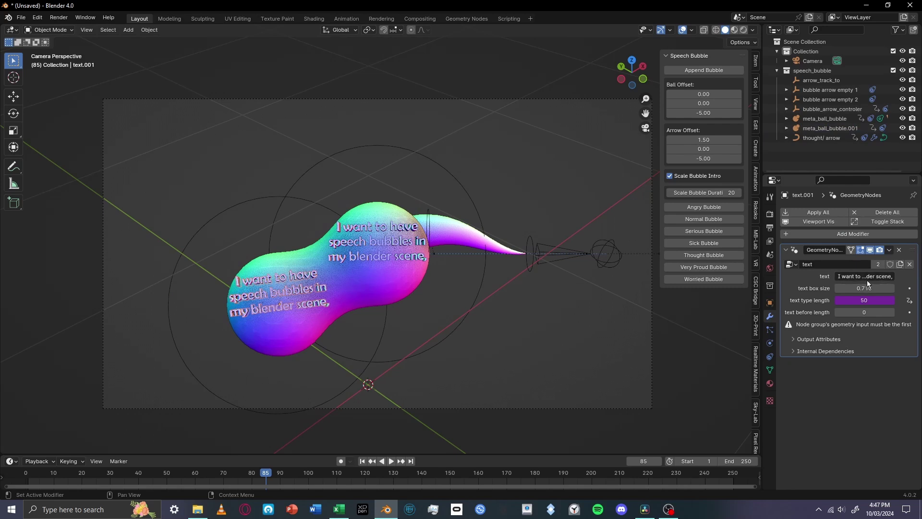
pyautogui.click(862, 311)
pyautogui.press('Return')
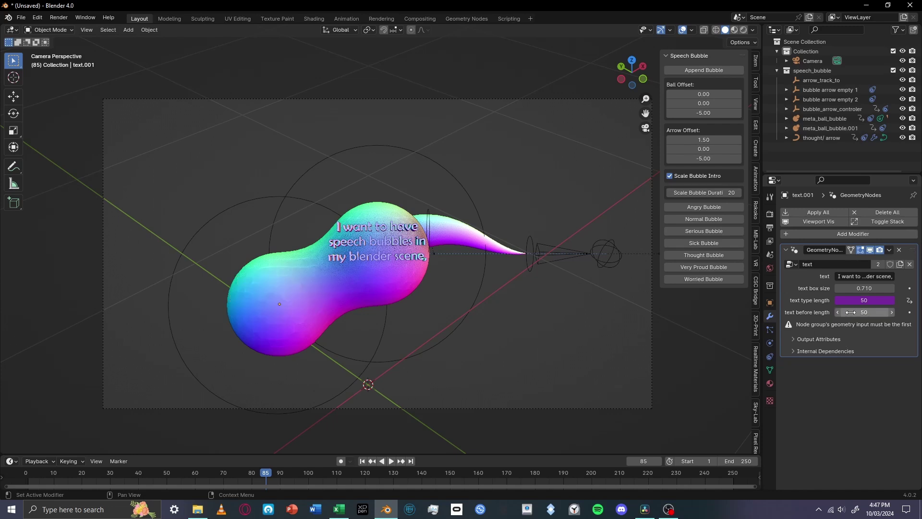
# Set the merged bubble mesh's text type length to 100 and keyframe it at frame 120
pyautogui.click(399, 279)
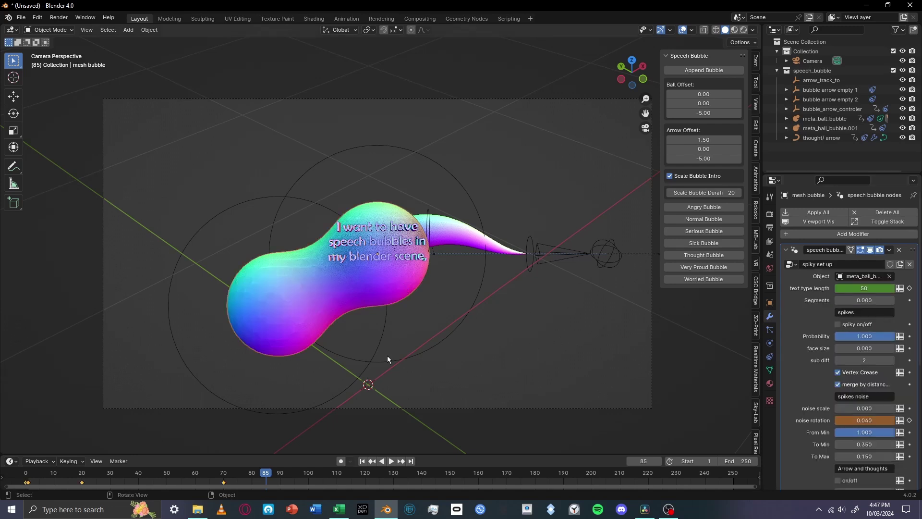
pyautogui.press('space')
pyautogui.click(226, 475)
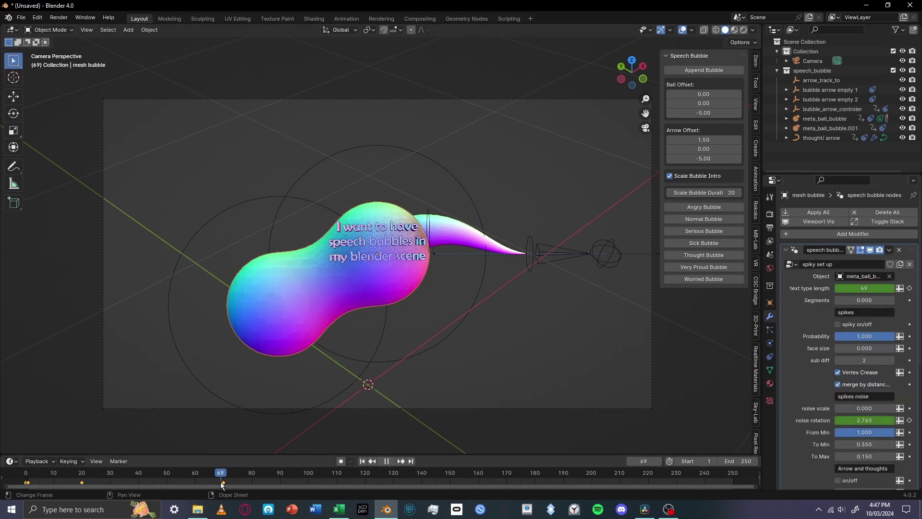
pyautogui.moveTo(249, 475); pyautogui.dragTo(364, 478)
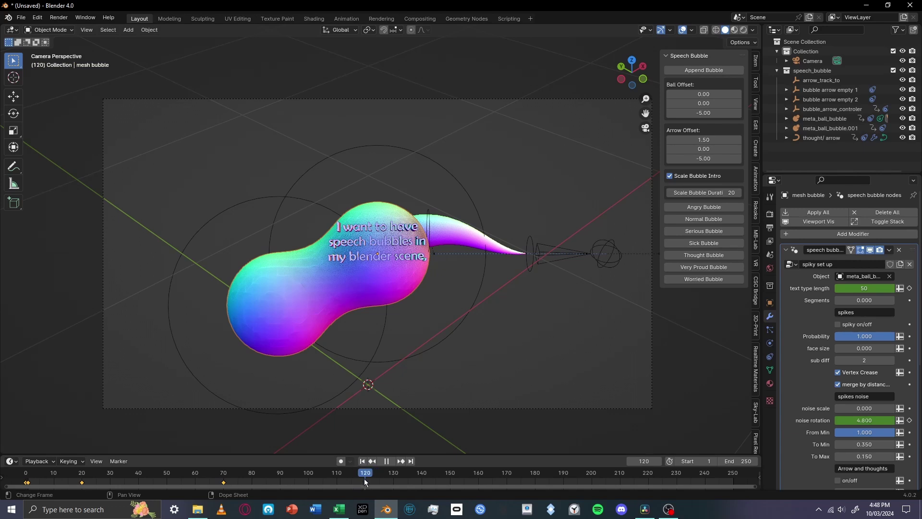
pyautogui.click(870, 288)
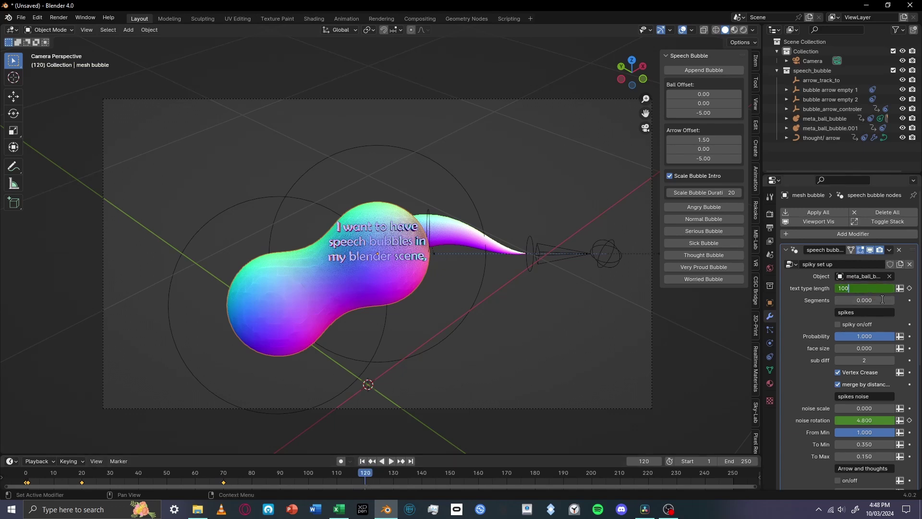
pyautogui.press('Return')
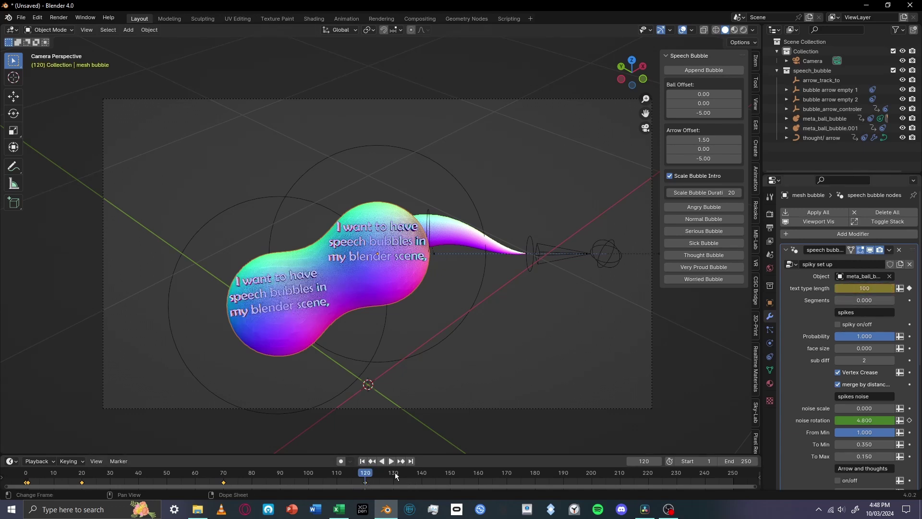
pyautogui.moveTo(366, 474)
pyautogui.mouseDown()
pyautogui.moveTo(342, 465)
pyautogui.moveTo(134, 463)
pyautogui.moveTo(370, 485)
pyautogui.mouseUp()
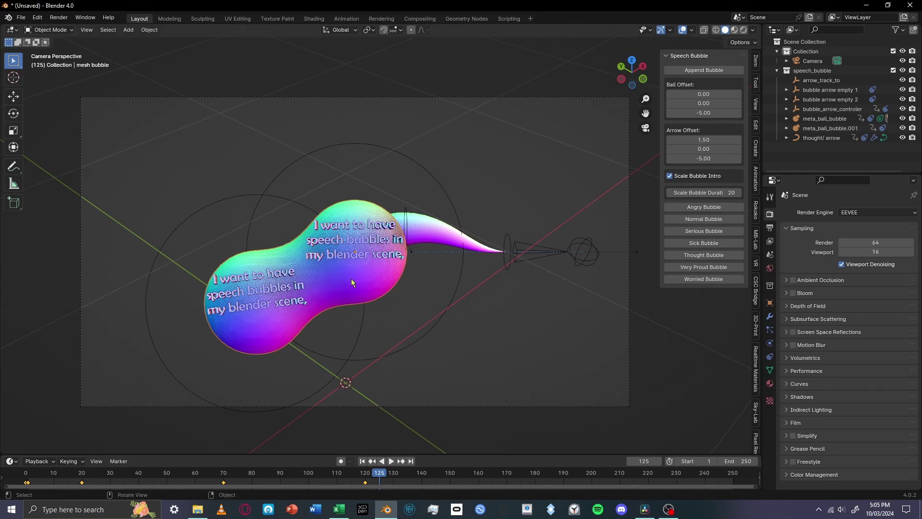
# Show the viewport in Material Preview shading and set EEVEE's viewport samples to 1
pyautogui.click(734, 31)
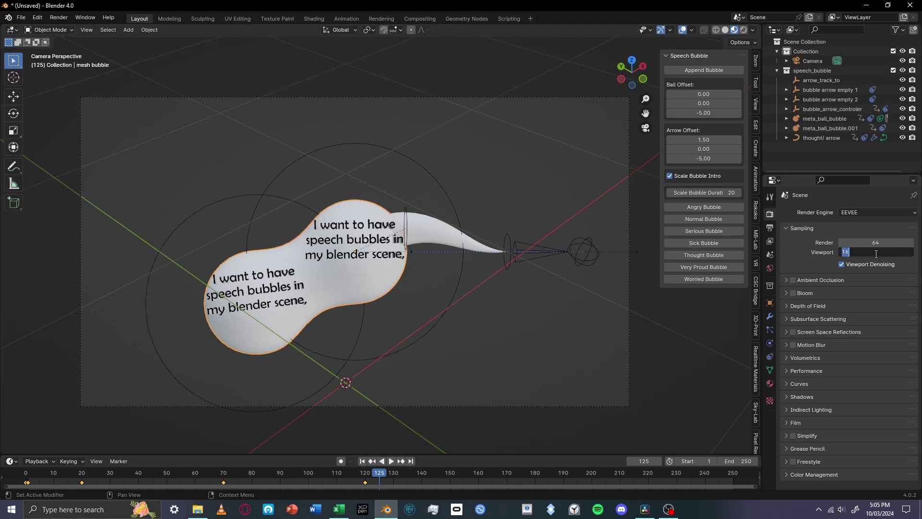
pyautogui.press('Return')
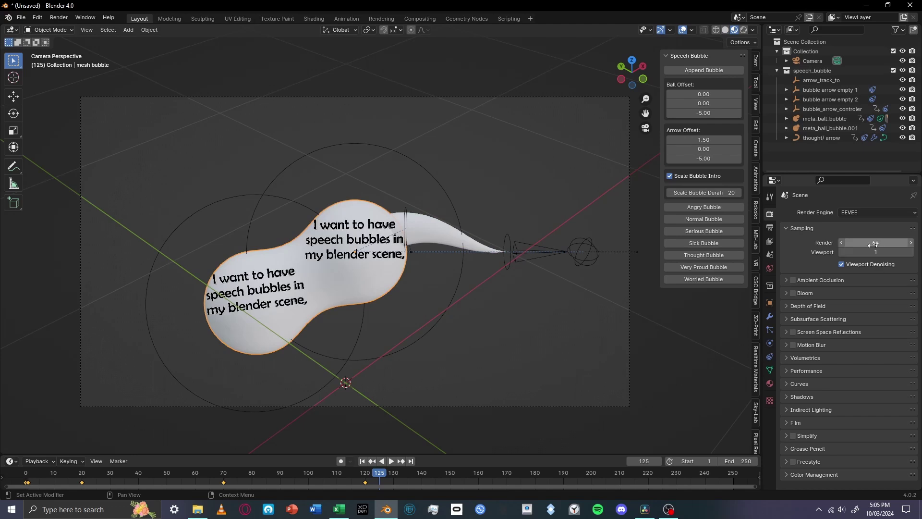
# Try the Angry, Normal and Serious presets on the merged bubbles, playing the animation to preview them
pyautogui.click(712, 209)
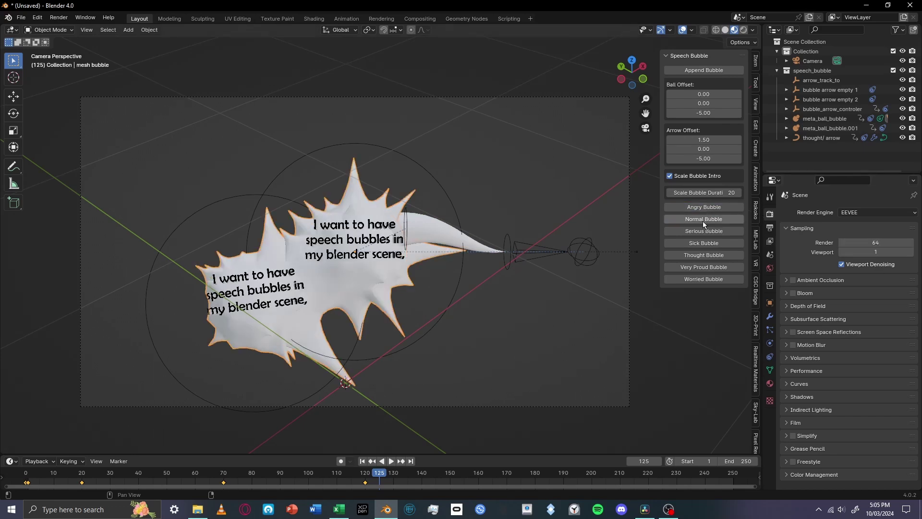
pyautogui.press('space')
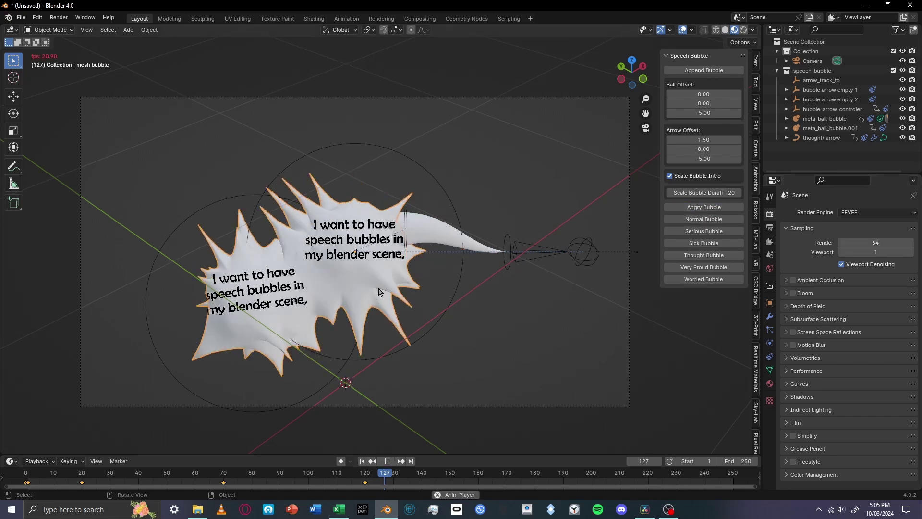
pyautogui.click(679, 222)
pyautogui.click(687, 233)
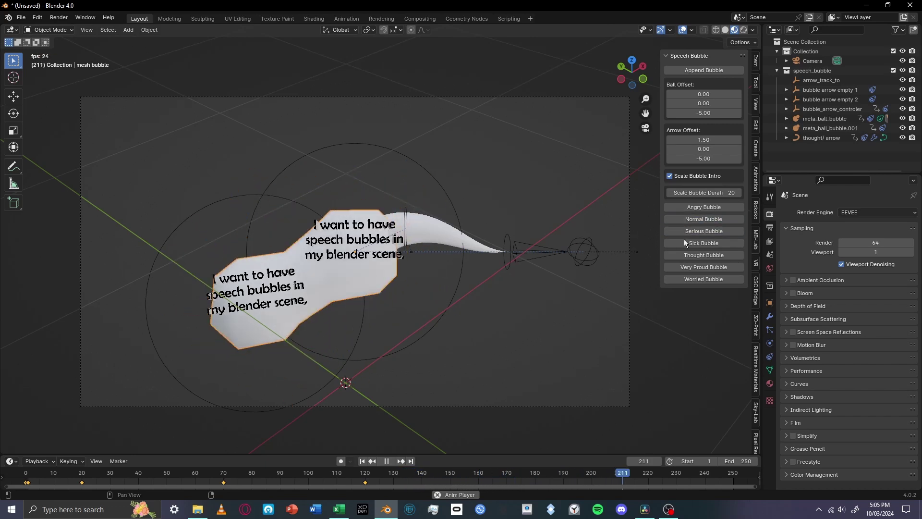
pyautogui.press('space')
# Preview the Sick, Thought and Very Proud presets on the merged bubbles during playback, finish with the Worried preset and stop the animation
pyautogui.click(699, 243)
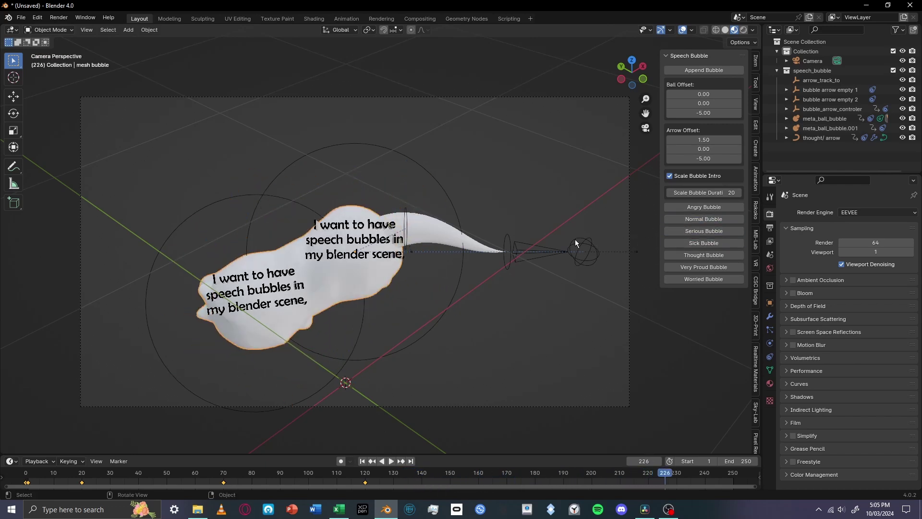
pyautogui.press('space')
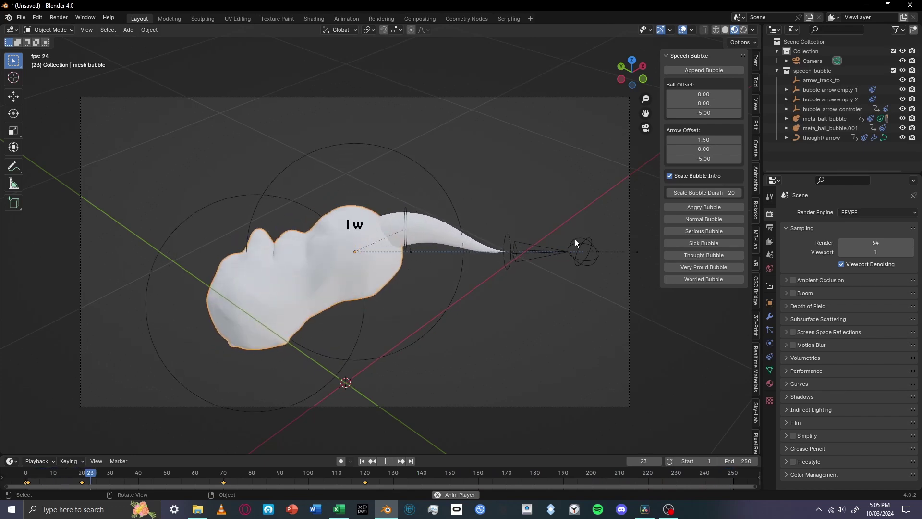
pyautogui.click(687, 255)
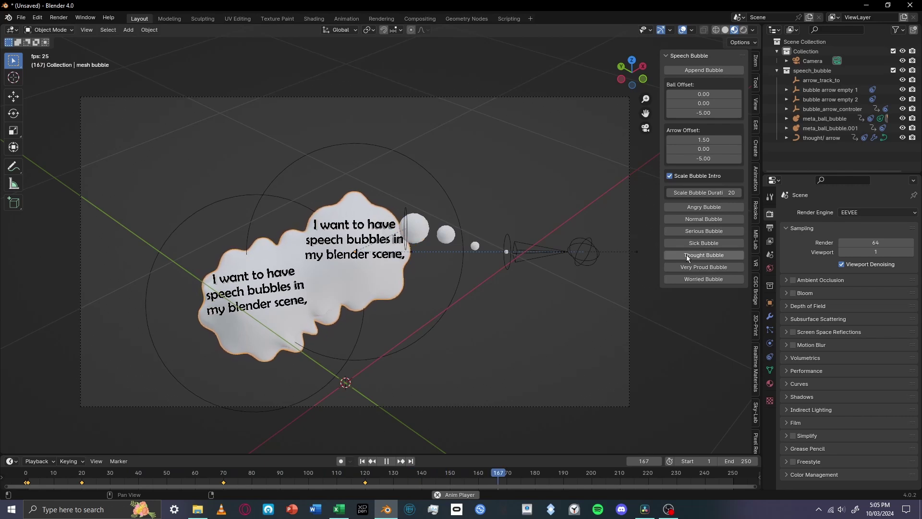
pyautogui.click(687, 268)
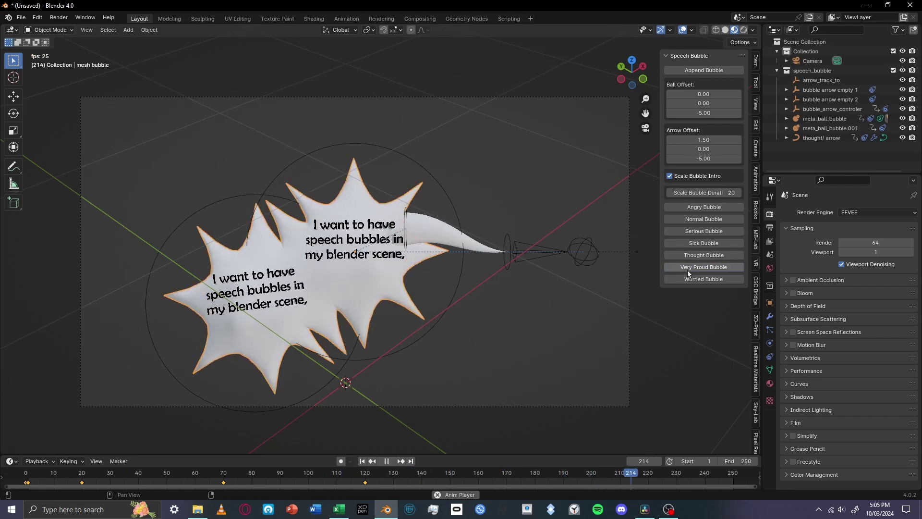
pyautogui.click(687, 282)
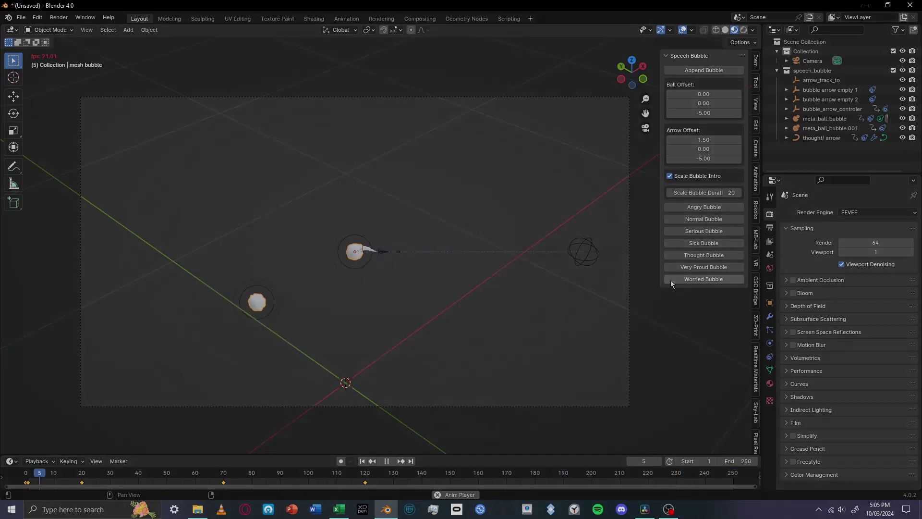
pyautogui.press('space')
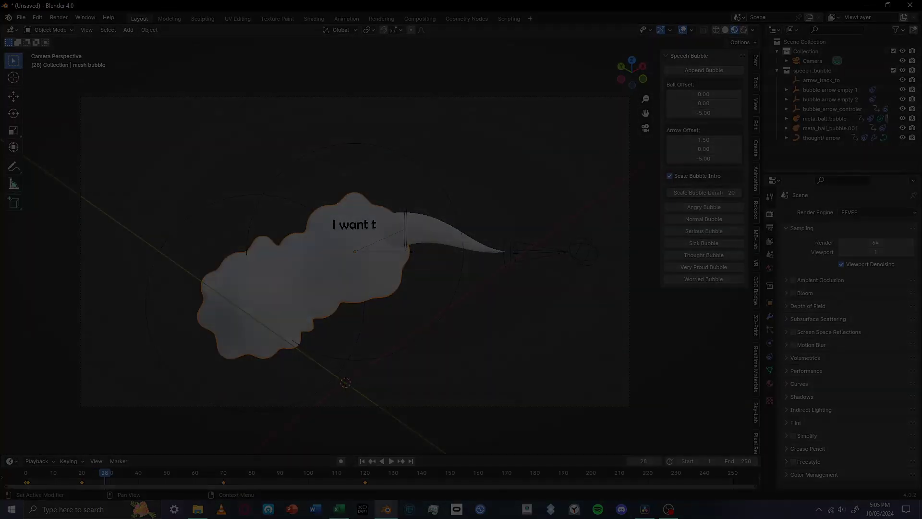